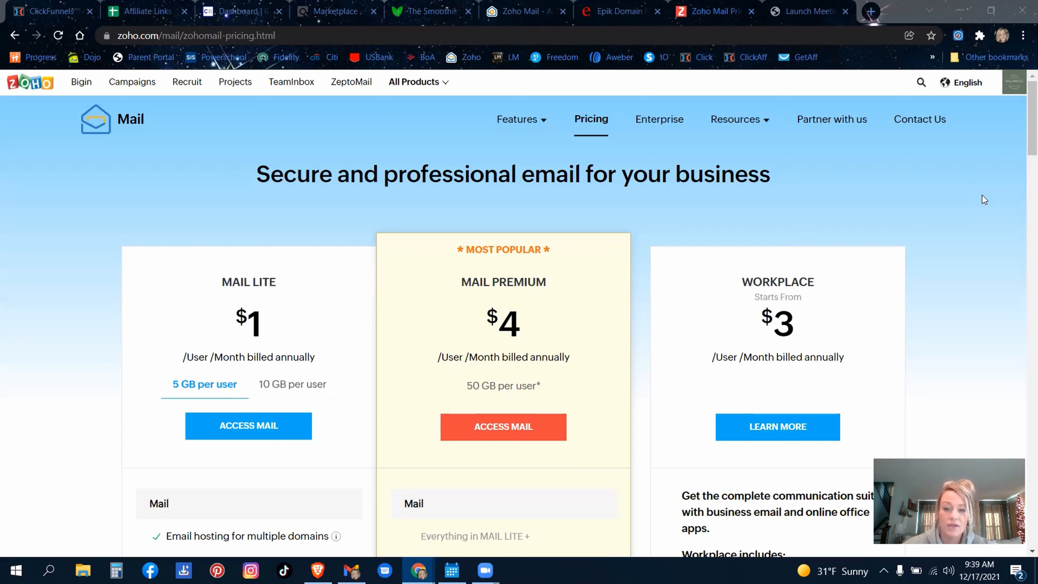
- Switch to the Zoho Mail Admin Console and open the setup page of the domain shopdirectdynamic.com
{"action": "left_click", "coordinate": [516, 12]}
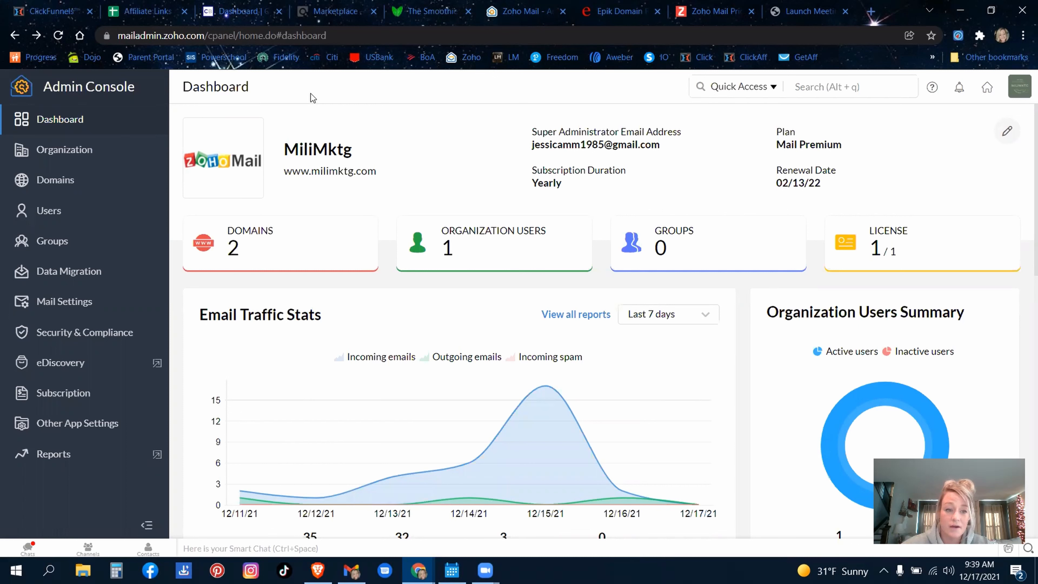
{"action": "left_click", "coordinate": [65, 187]}
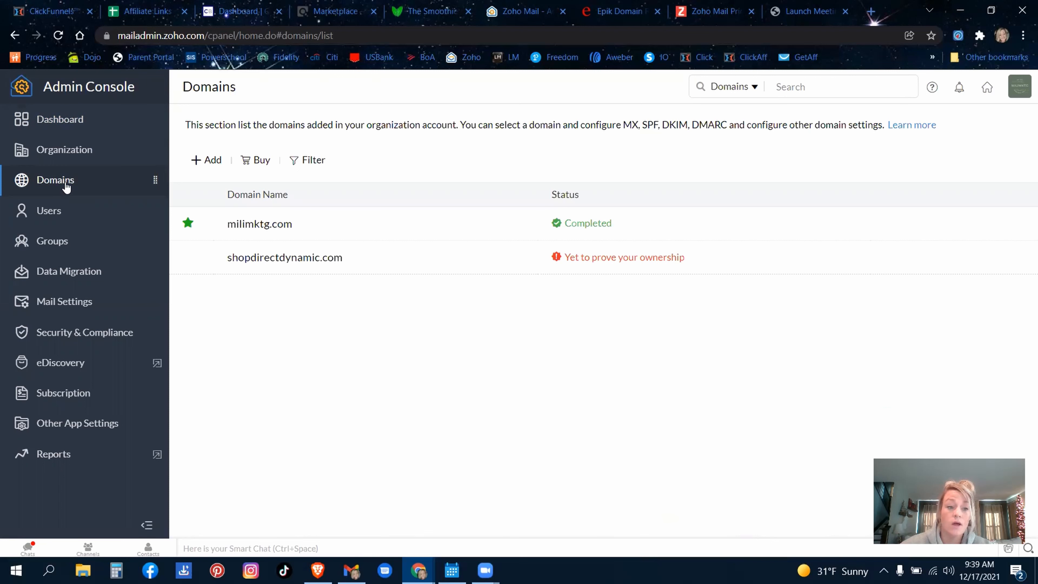
{"action": "left_click", "coordinate": [262, 259]}
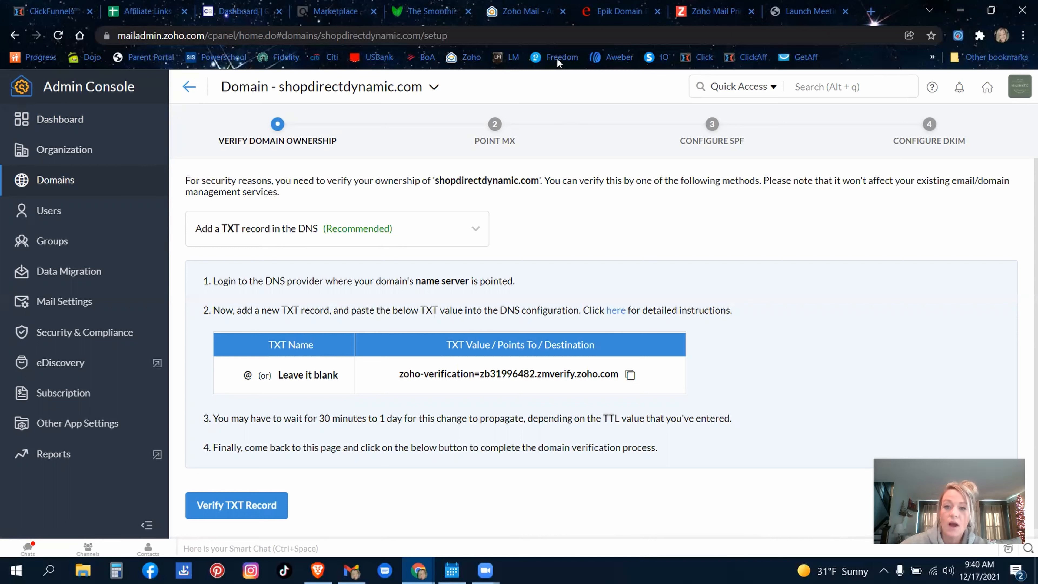
- Switch to Epik and open the DNS host records of shopdirectdynamic.com
{"action": "left_click", "coordinate": [617, 14]}
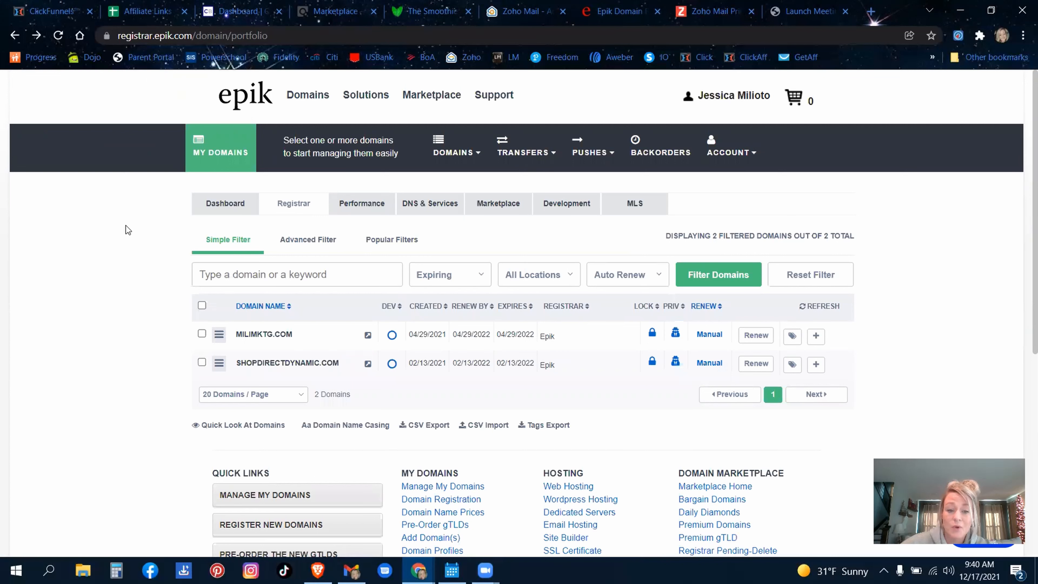
{"action": "left_click", "coordinate": [220, 370]}
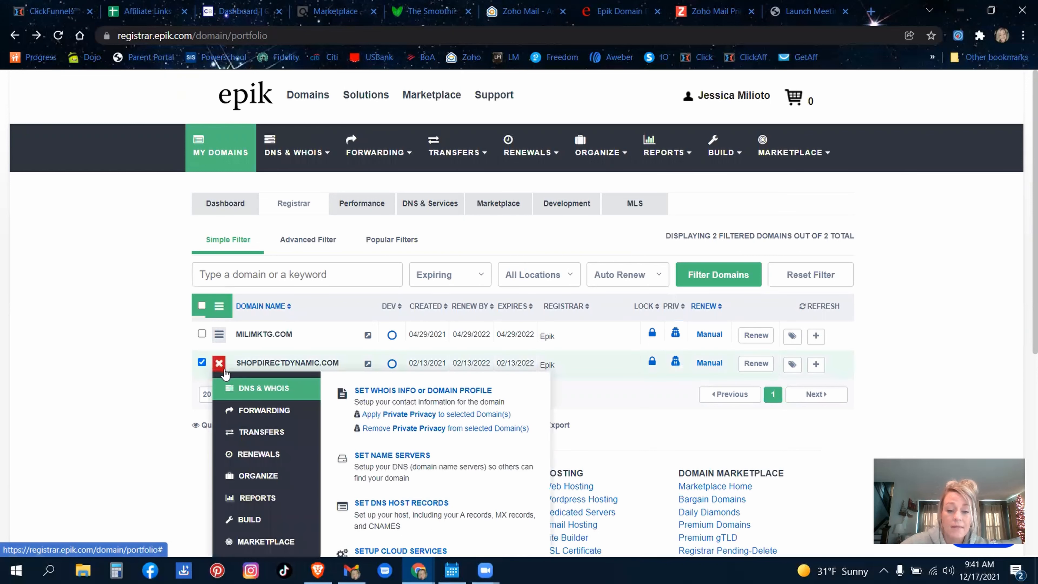
{"action": "left_click", "coordinate": [379, 504]}
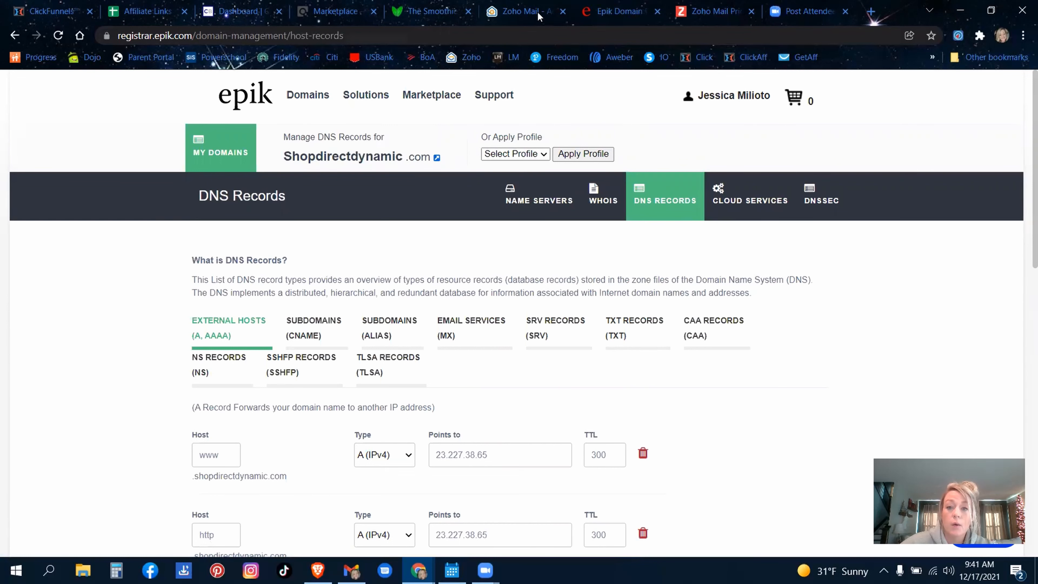
- Copy the TXT verification value from Zoho's domain setup page and open the domain's TXT records in Epik
{"action": "left_click", "coordinate": [522, 15]}
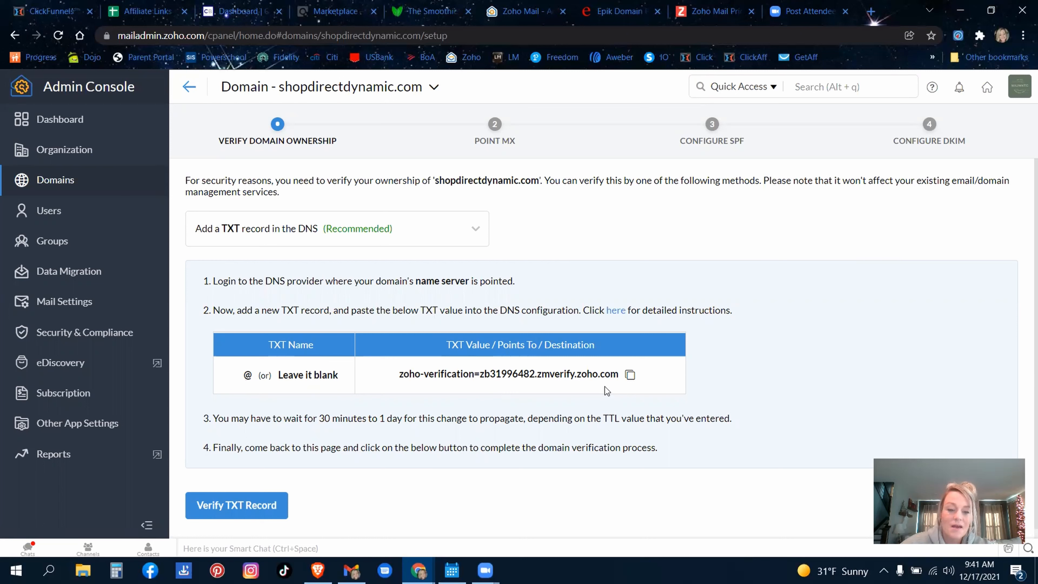
{"action": "left_click", "coordinate": [630, 377]}
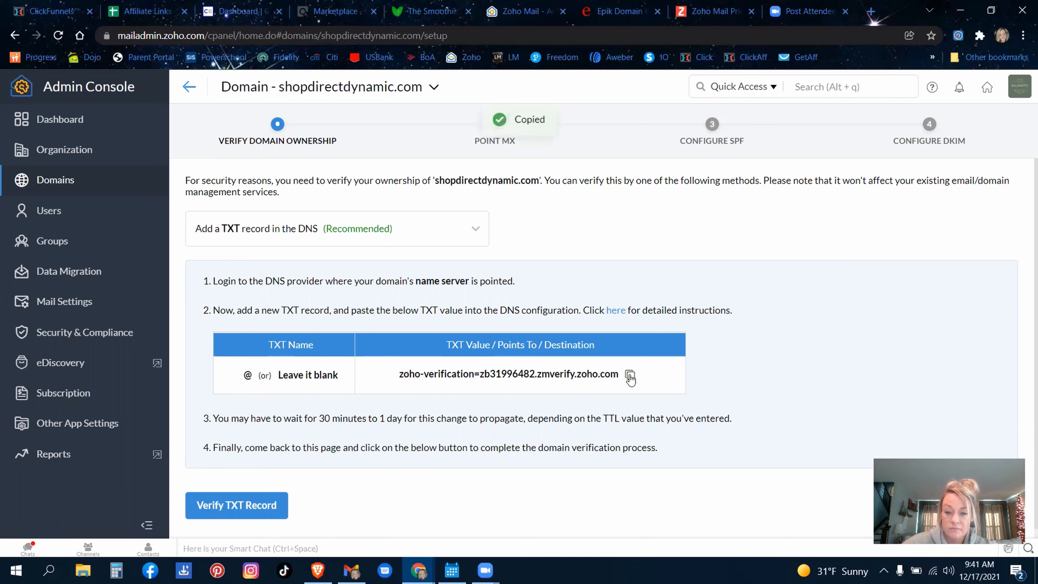
{"action": "left_click", "coordinate": [607, 14]}
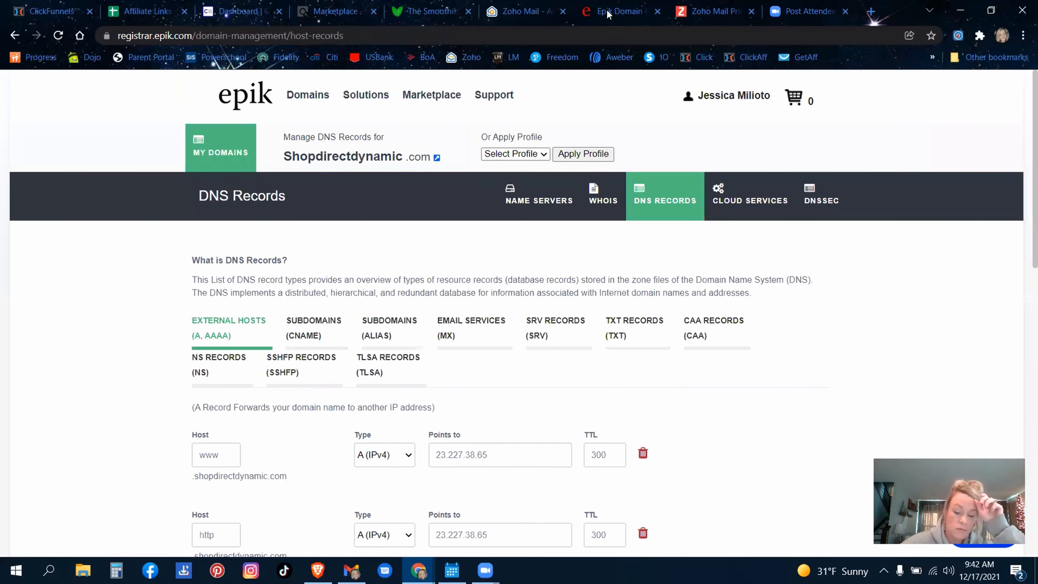
{"action": "left_click", "coordinate": [625, 331]}
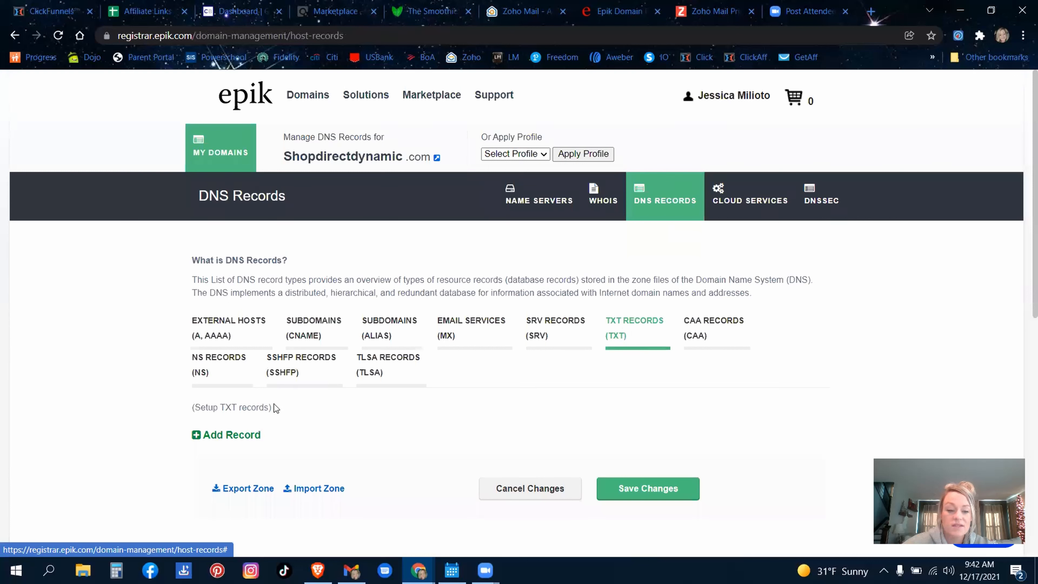
- Add a TXT record in Epik and set its host to @, as specified in Zoho's TXT name instructions
{"action": "left_click", "coordinate": [240, 441]}
{"action": "left_click", "coordinate": [287, 455]}
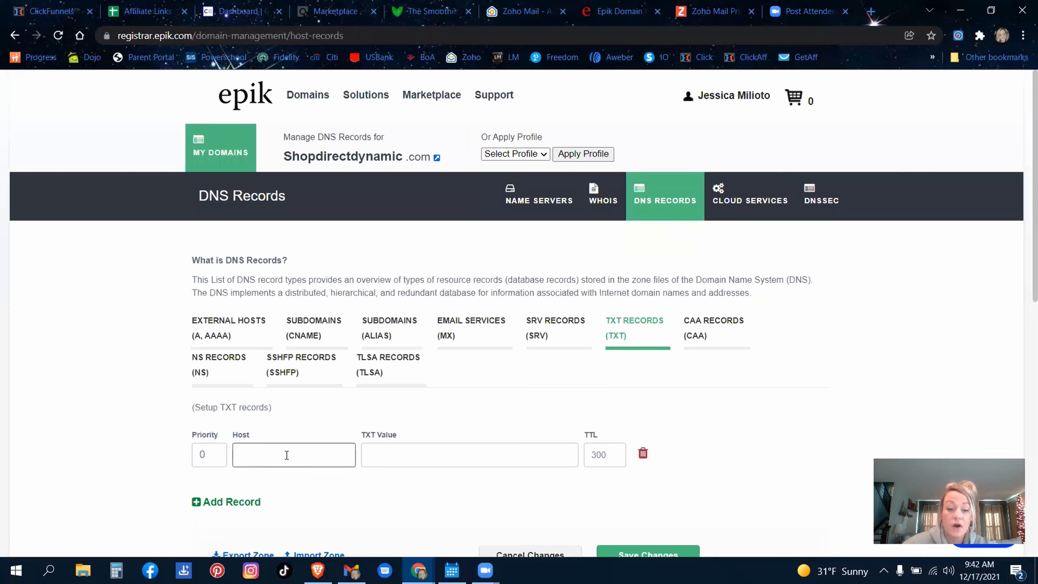
{"action": "left_click", "coordinate": [286, 456]}
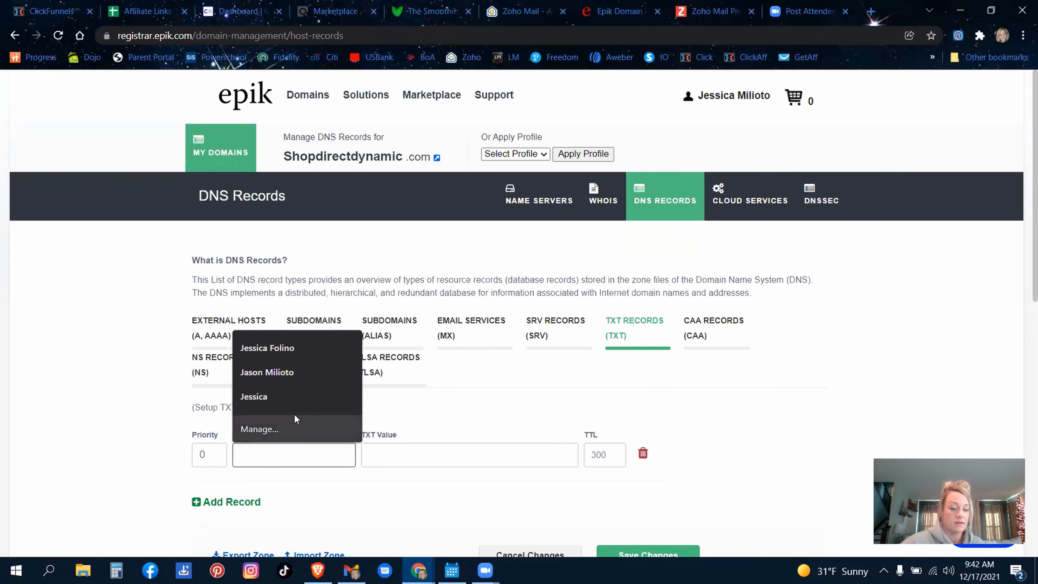
{"action": "left_click", "coordinate": [526, 15]}
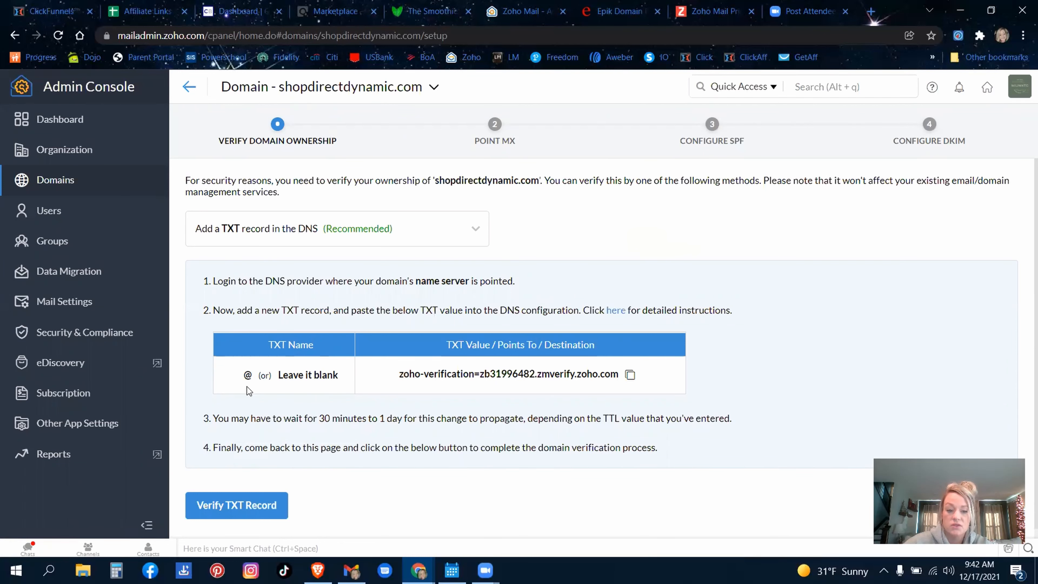
{"action": "left_click", "coordinate": [605, 12]}
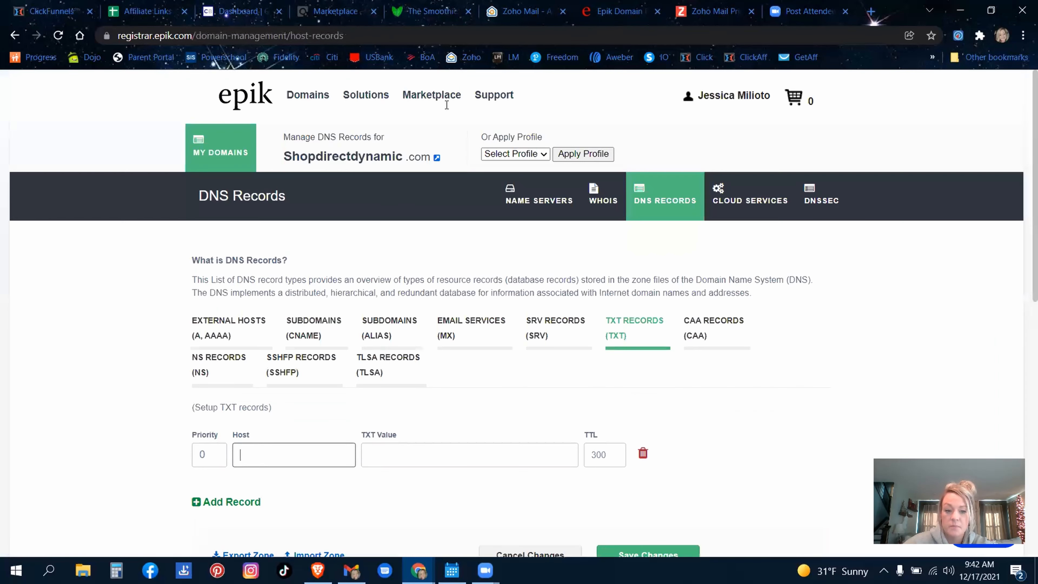
{"action": "left_click", "coordinate": [311, 454]}
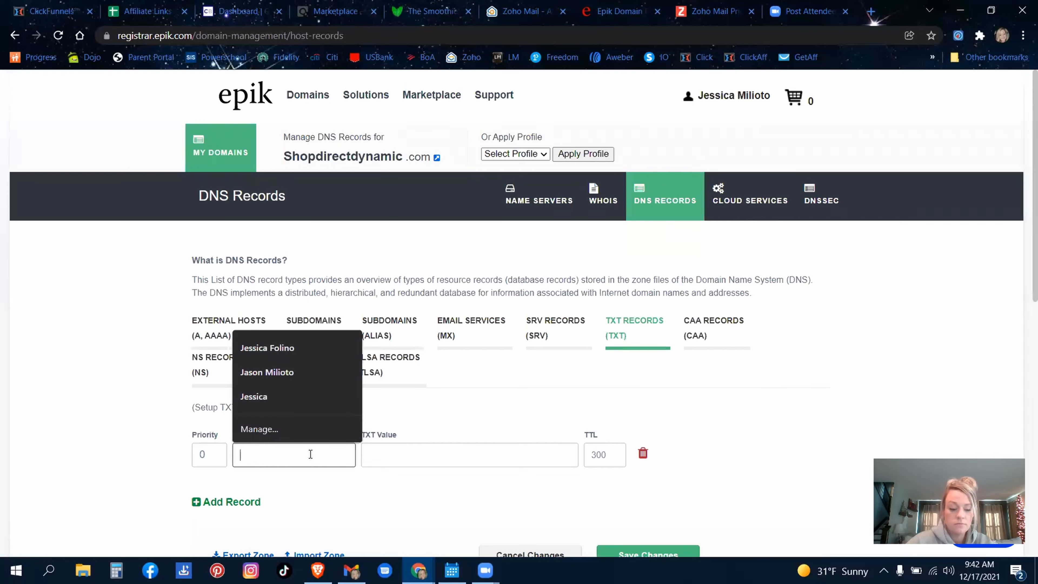
{"action": "type", "text": "@"}
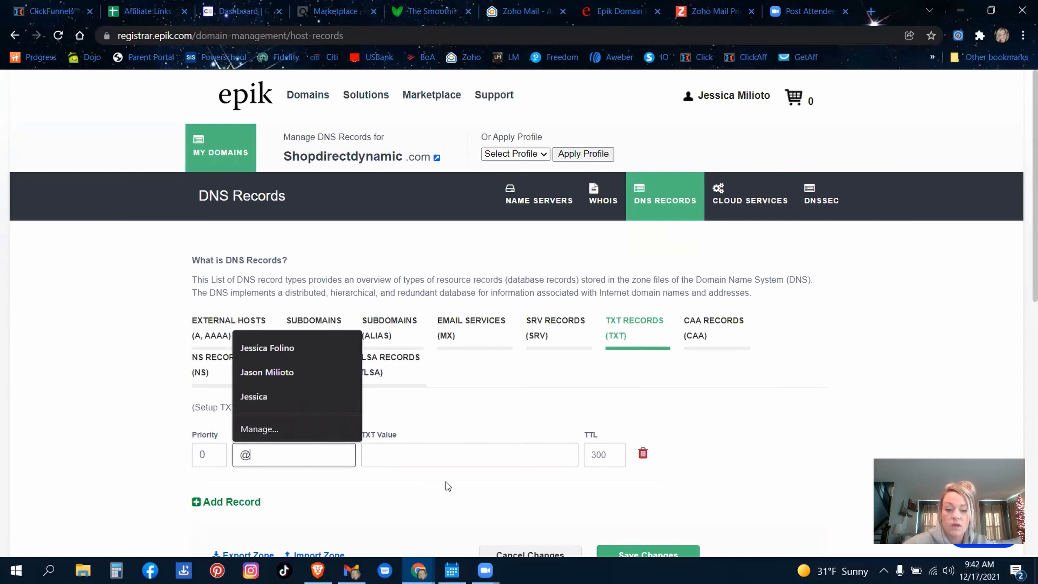
- Paste the copied Zoho verification value as the new record's TXT value and save the DNS changes
{"action": "left_click", "coordinate": [433, 454]}
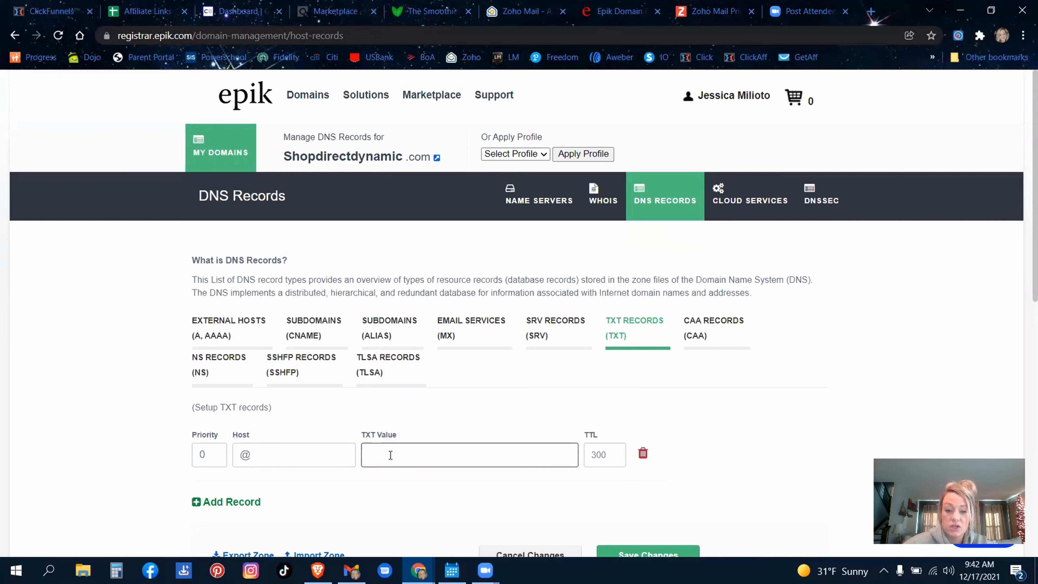
{"action": "right_click", "coordinate": [391, 455]}
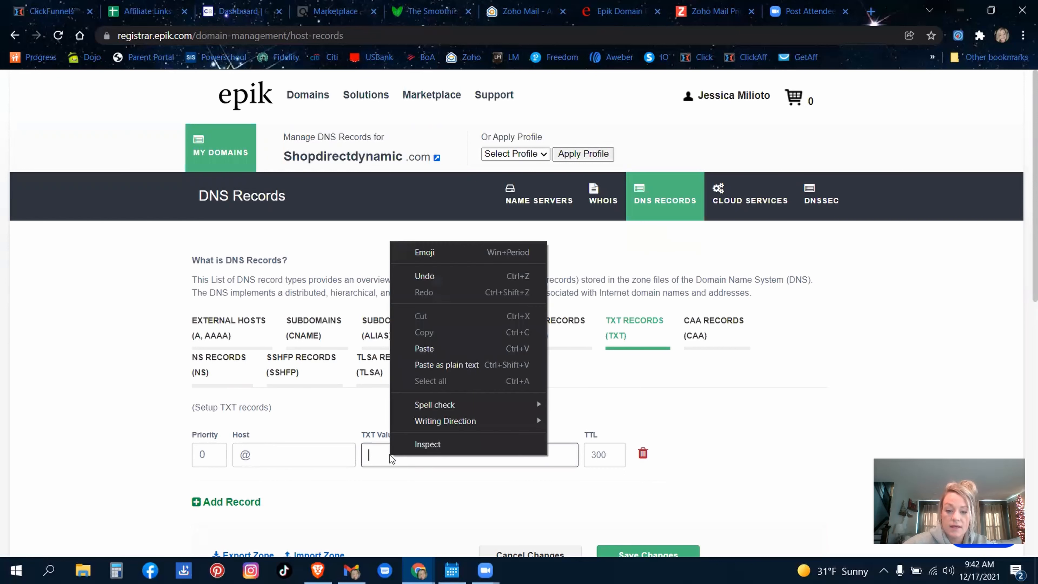
{"action": "left_click", "coordinate": [427, 348]}
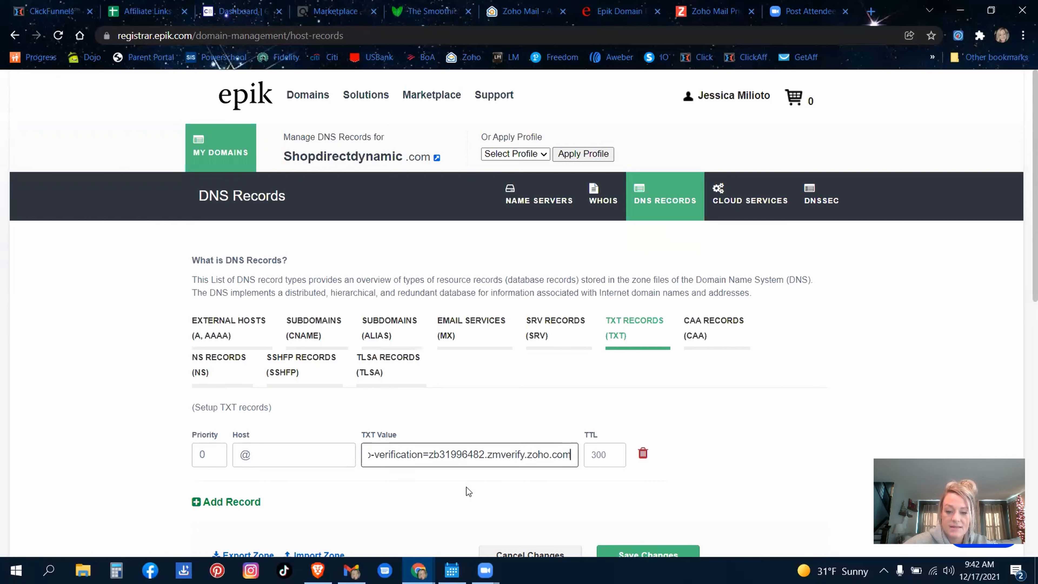
{"action": "scroll", "coordinate": [467, 487], "scroll_direction": "down", "scroll_amount": 2}
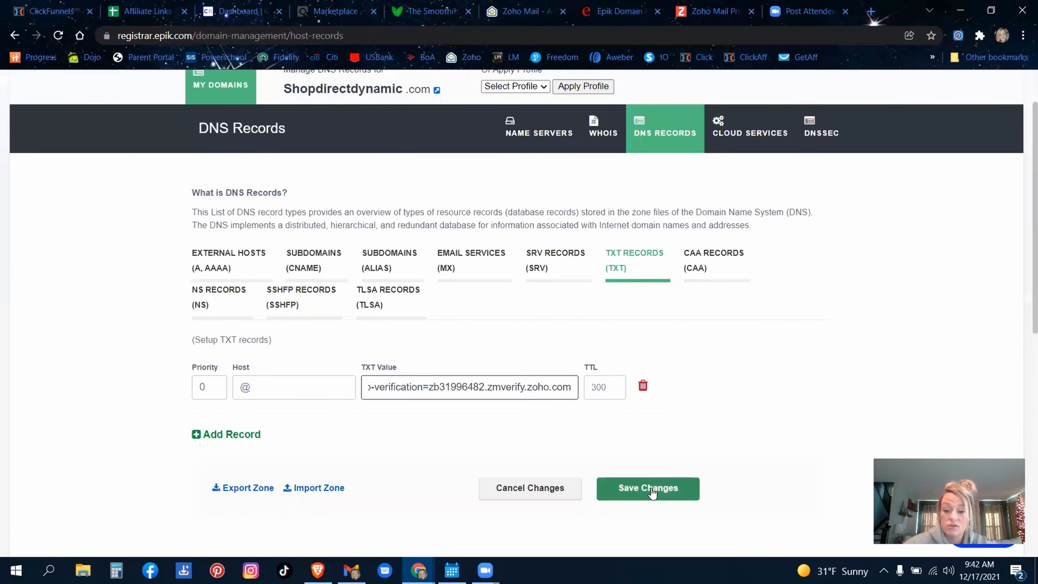
{"action": "left_click", "coordinate": [652, 493]}
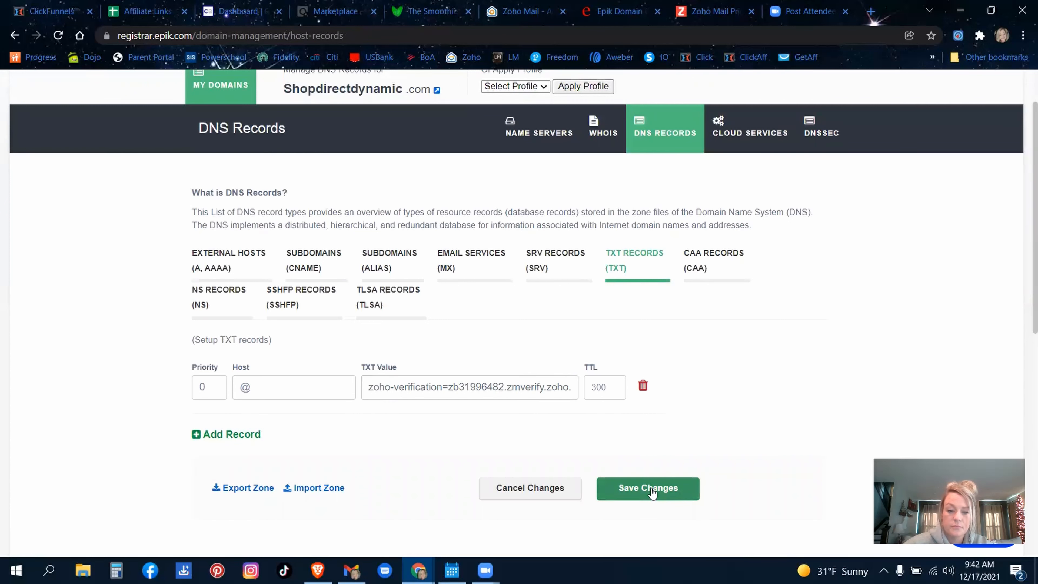
{"action": "left_click", "coordinate": [651, 493]}
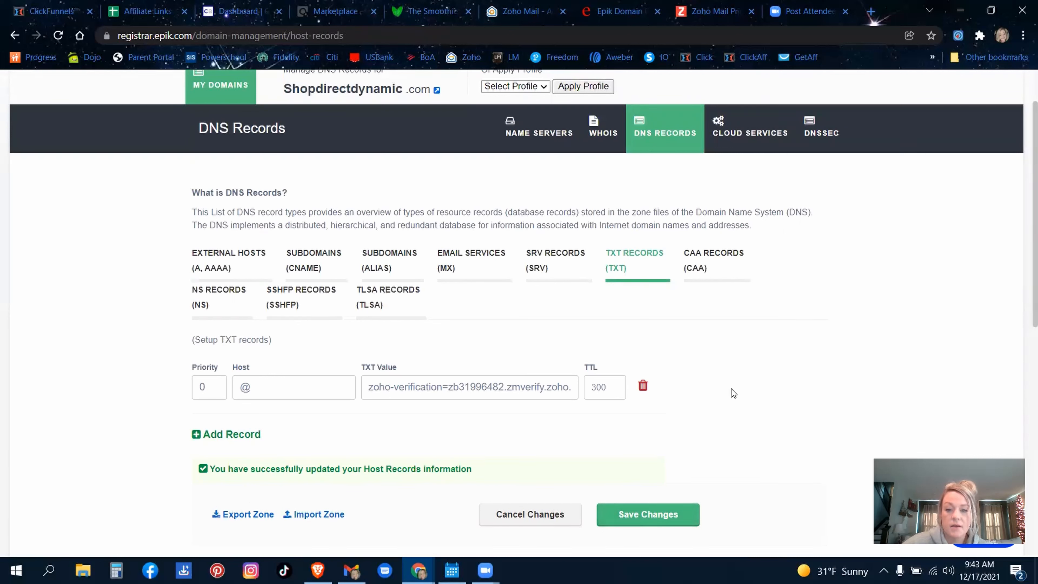
- Verify the domain's TXT record in Zoho and proceed to the MX configuration stage
{"action": "left_click", "coordinate": [509, 15]}
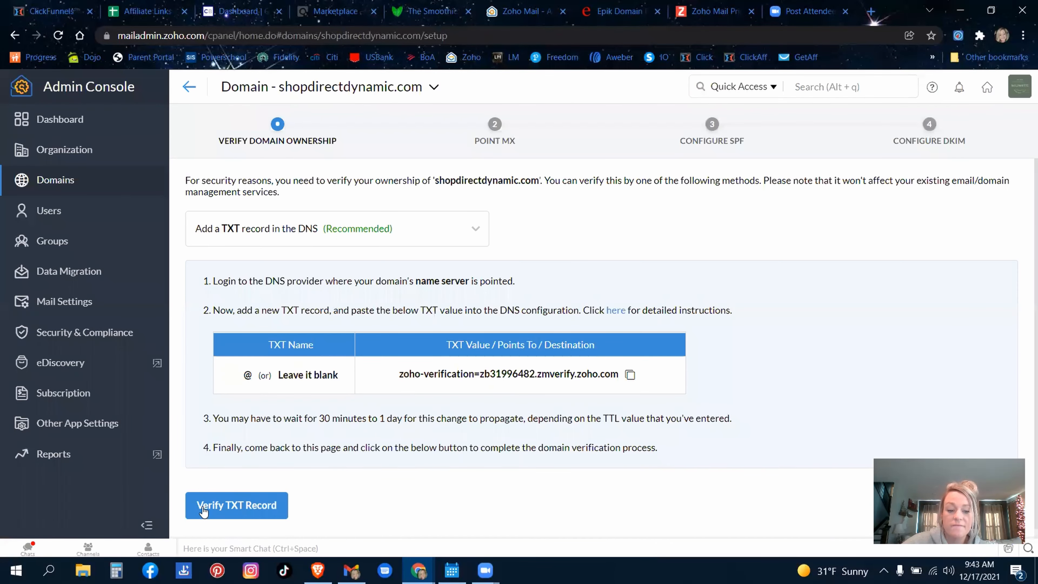
{"action": "left_click", "coordinate": [245, 506]}
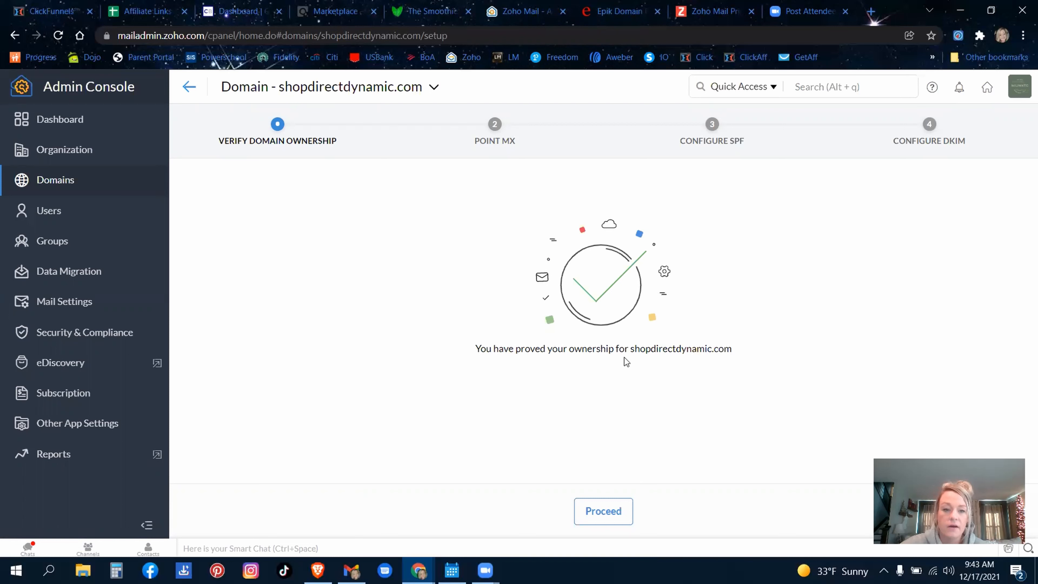
{"action": "left_click", "coordinate": [600, 512]}
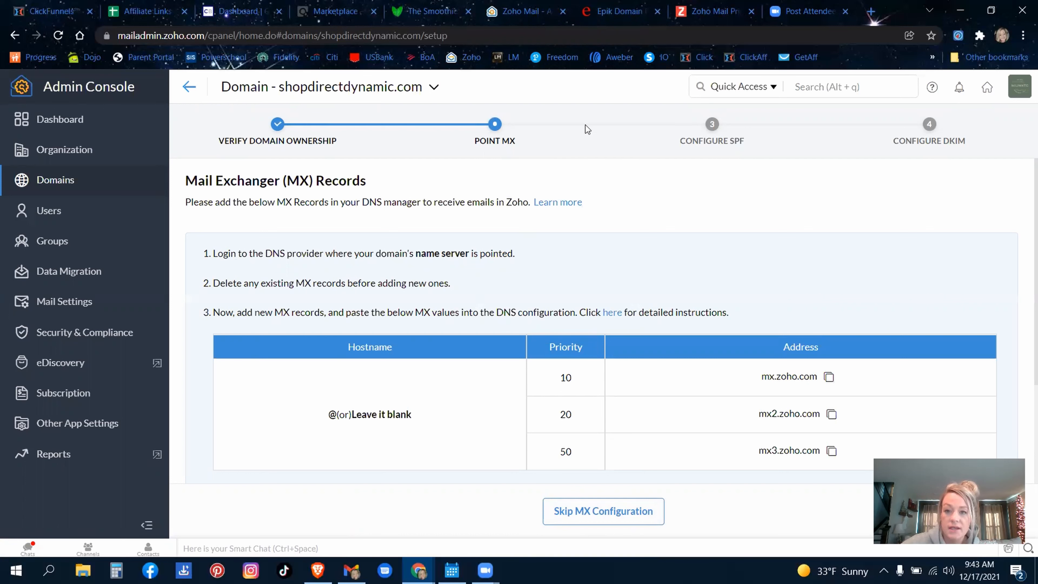
- Open the domain's Email Services (MX) records in Epik and check them against Zoho's MX instructions
{"action": "left_click", "coordinate": [611, 13]}
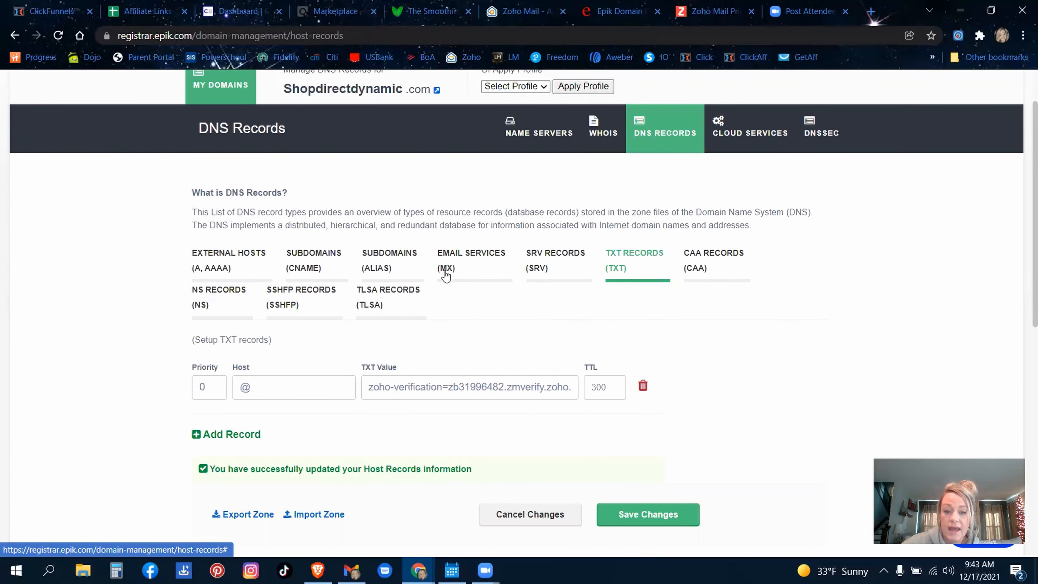
{"action": "left_click", "coordinate": [472, 262]}
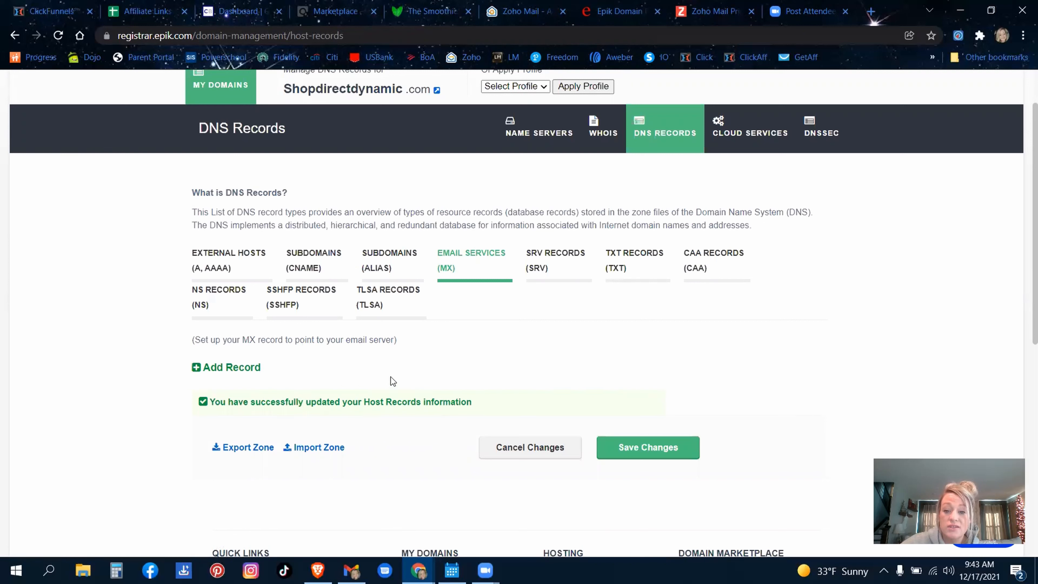
{"action": "left_click", "coordinate": [507, 12]}
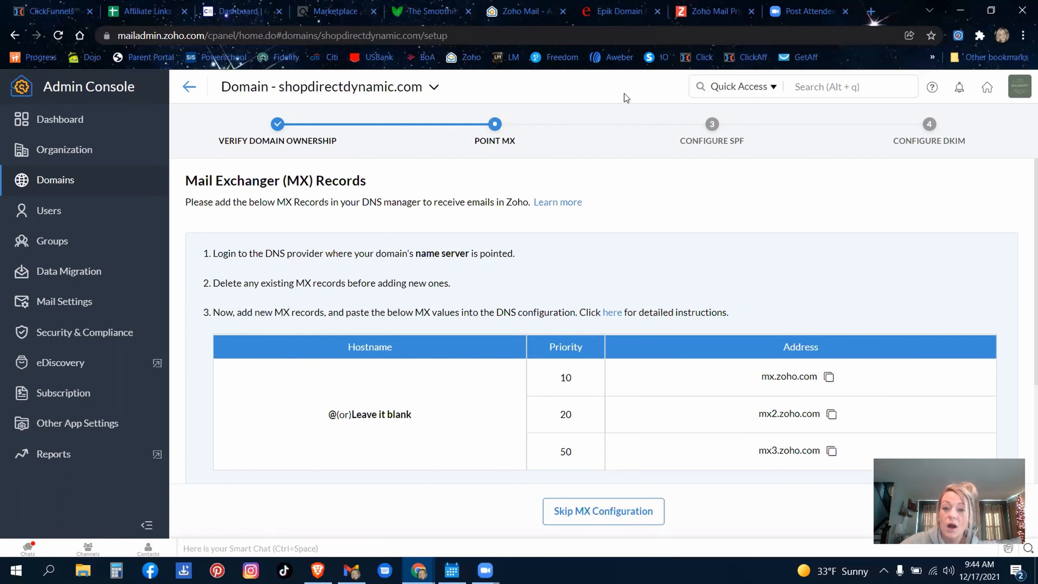
{"action": "left_click", "coordinate": [632, 12]}
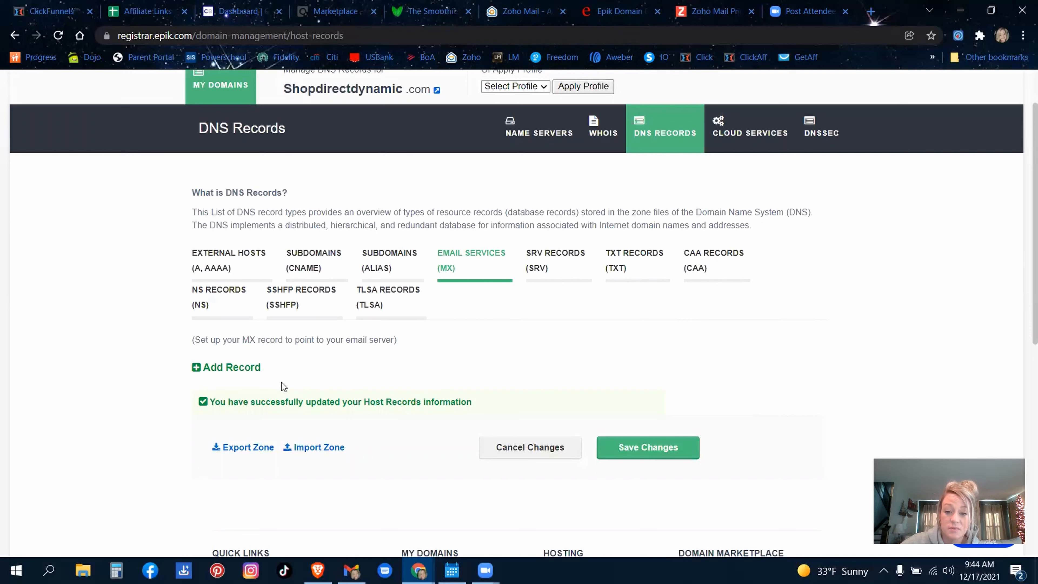
- Copy the priority 10 mail server address, mx.zoho.com, from Zoho's MX records table
{"action": "left_click", "coordinate": [537, 11]}
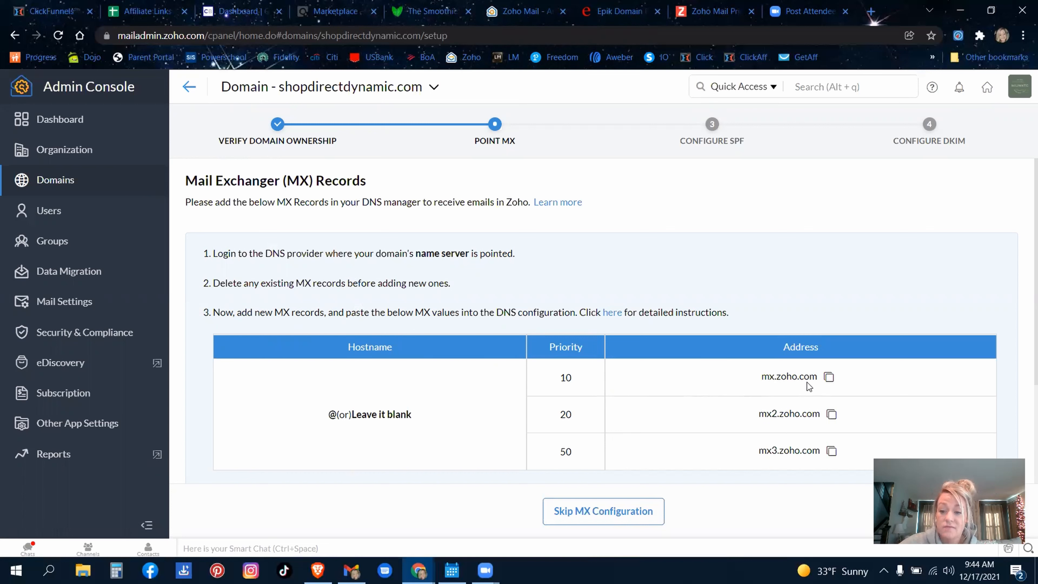
{"action": "left_click", "coordinate": [829, 379]}
{"action": "left_click", "coordinate": [828, 377]}
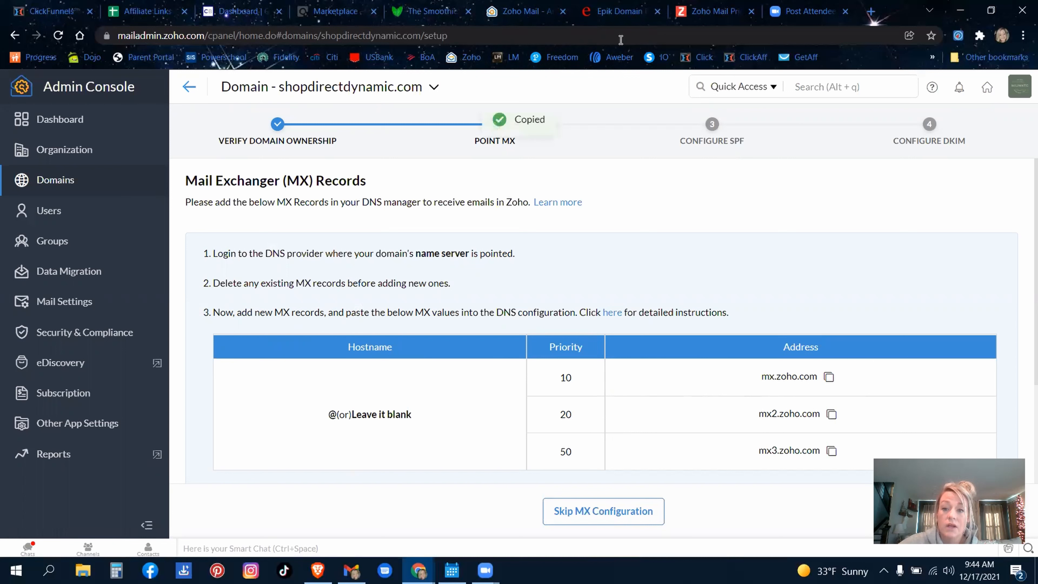
- Switch to Epik and add an MX record for the domain with priority 10 and host @
{"action": "left_click", "coordinate": [611, 12]}
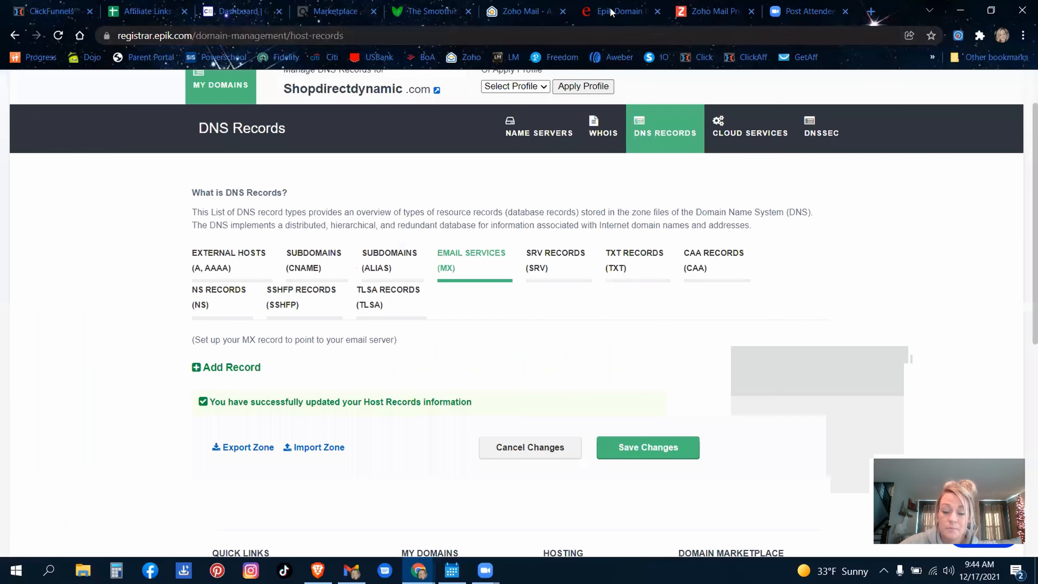
{"action": "left_click", "coordinate": [236, 363]}
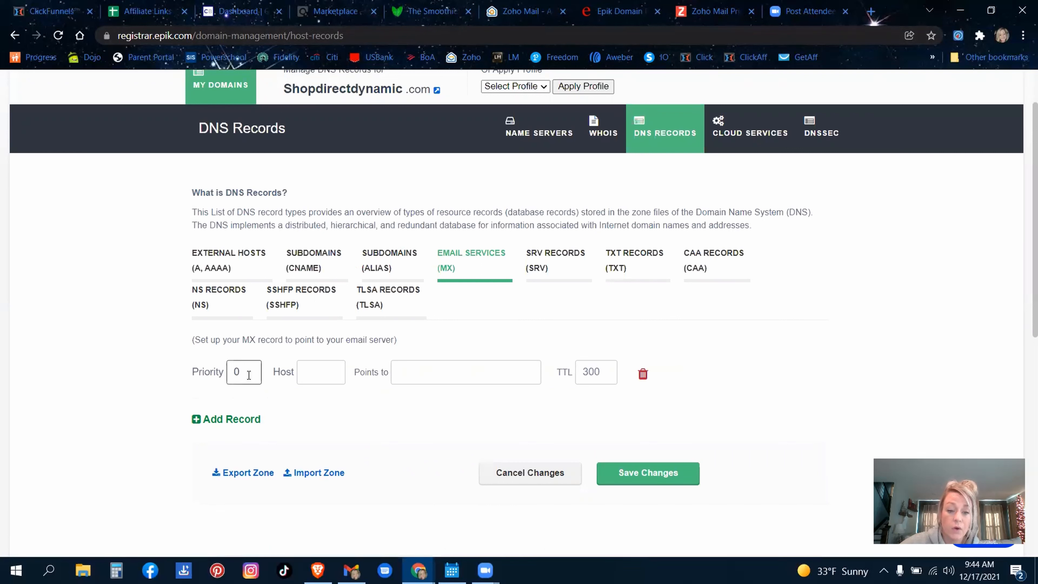
{"action": "key", "text": "BackSpace"}
{"action": "type", "text": "10"}
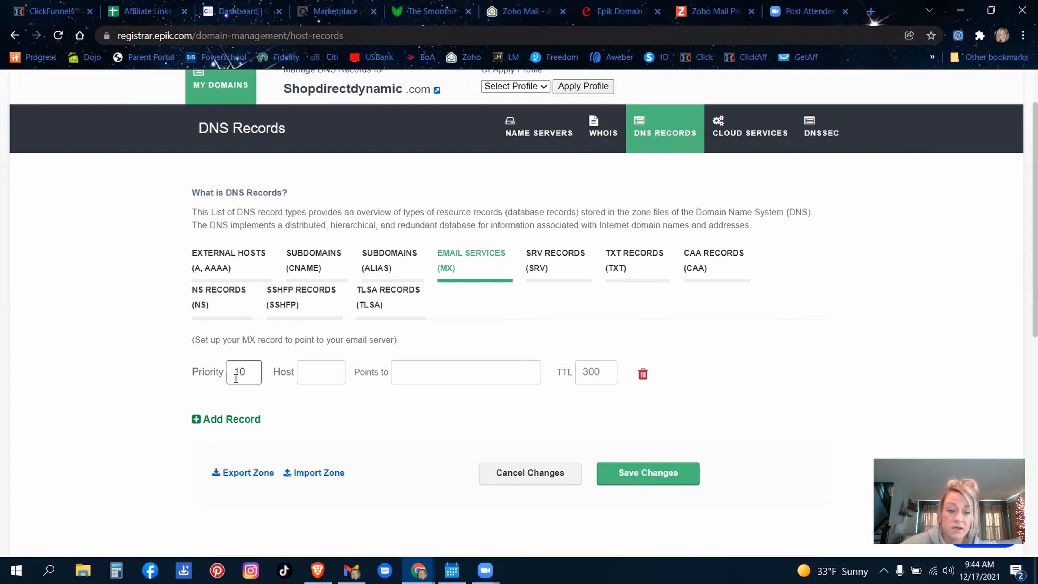
{"action": "left_click", "coordinate": [317, 371]}
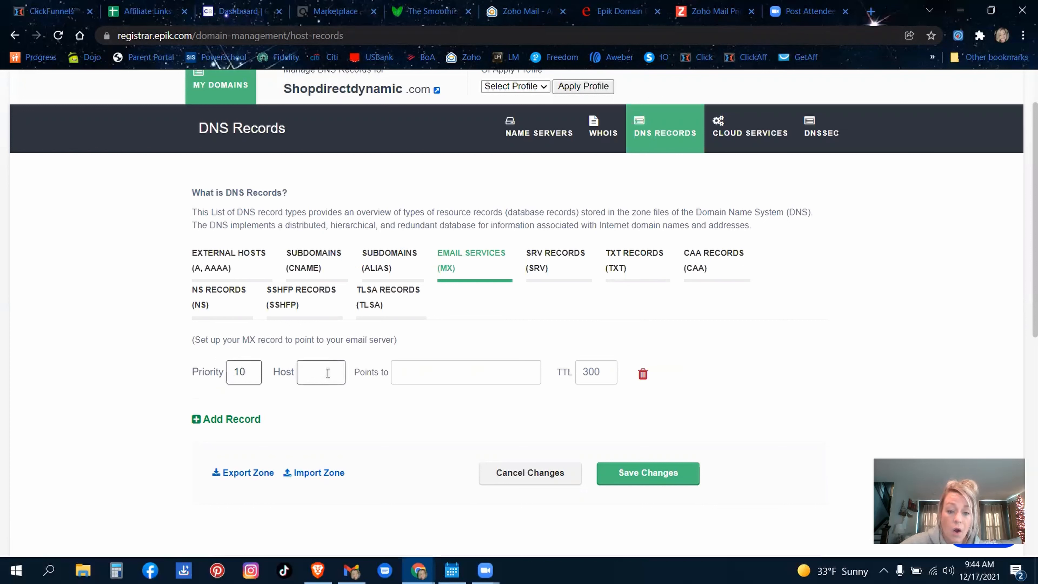
{"action": "left_click", "coordinate": [327, 375]}
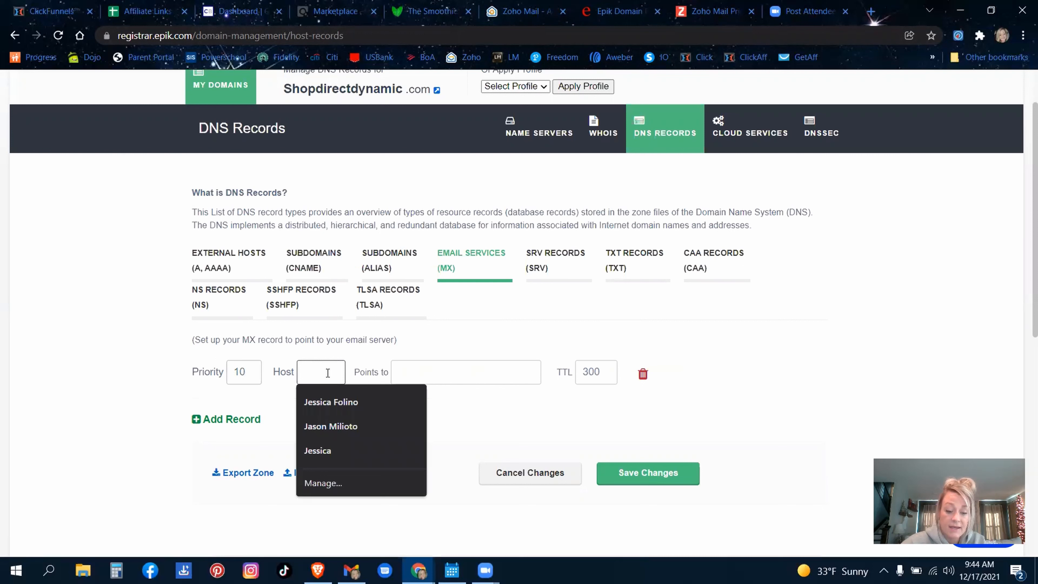
{"action": "type", "text": "@"}
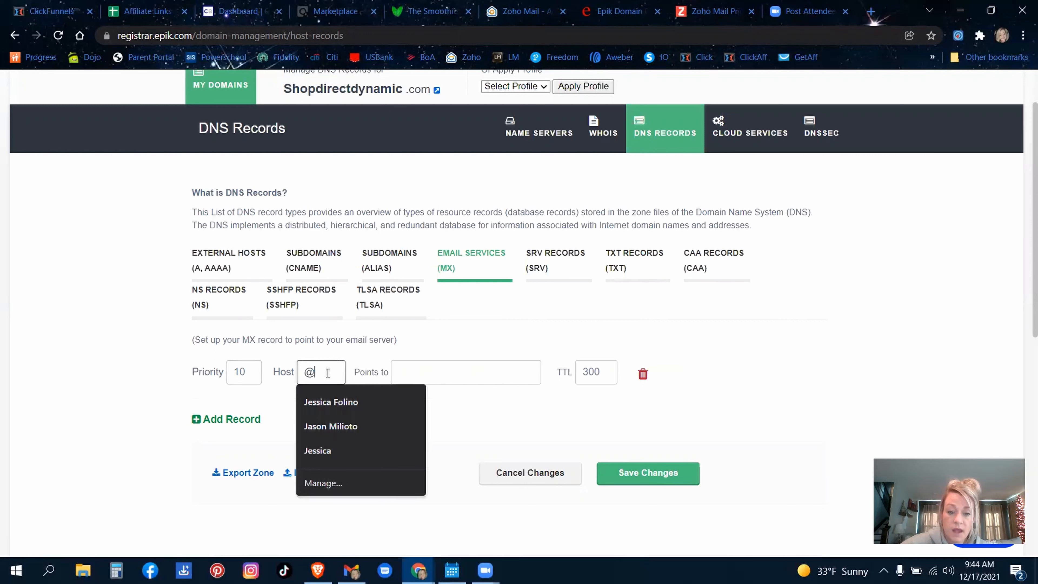
- Paste mx.zoho.com as the priority 10 record's destination and save the changes, accepting the added trailing dot
{"action": "left_click", "coordinate": [417, 373]}
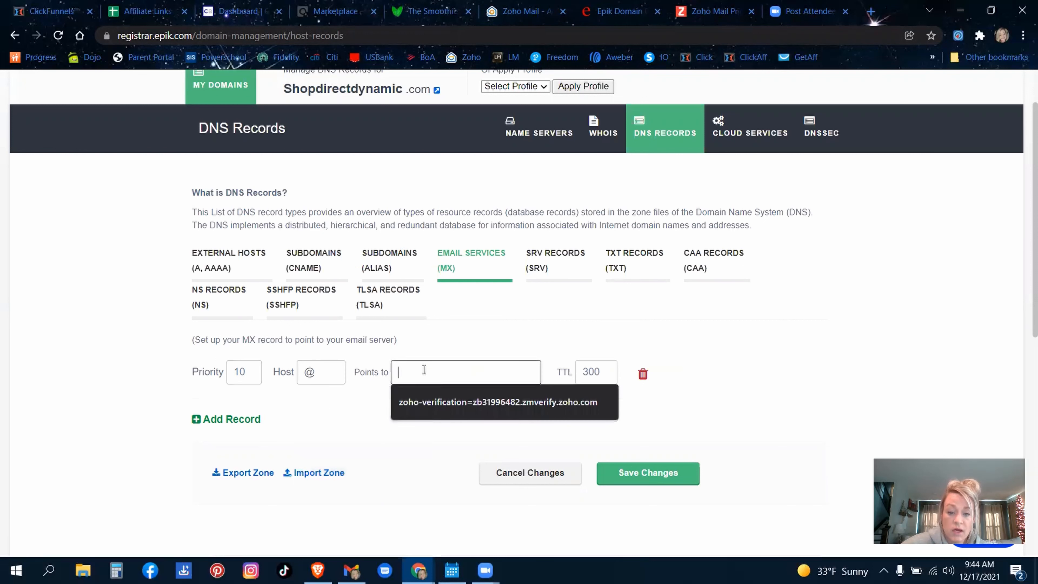
{"action": "right_click", "coordinate": [422, 371]}
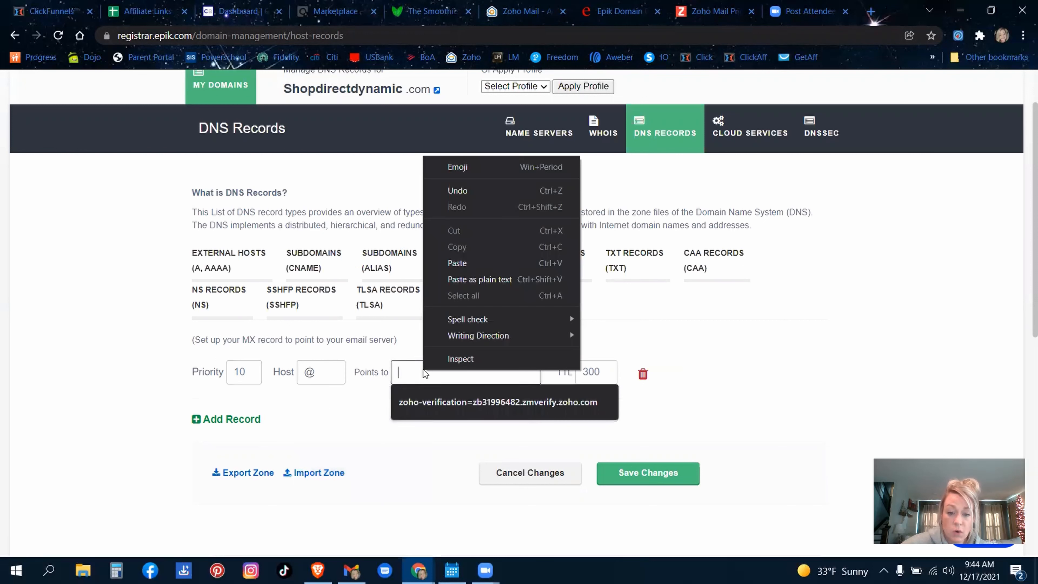
{"action": "left_click", "coordinate": [466, 263]}
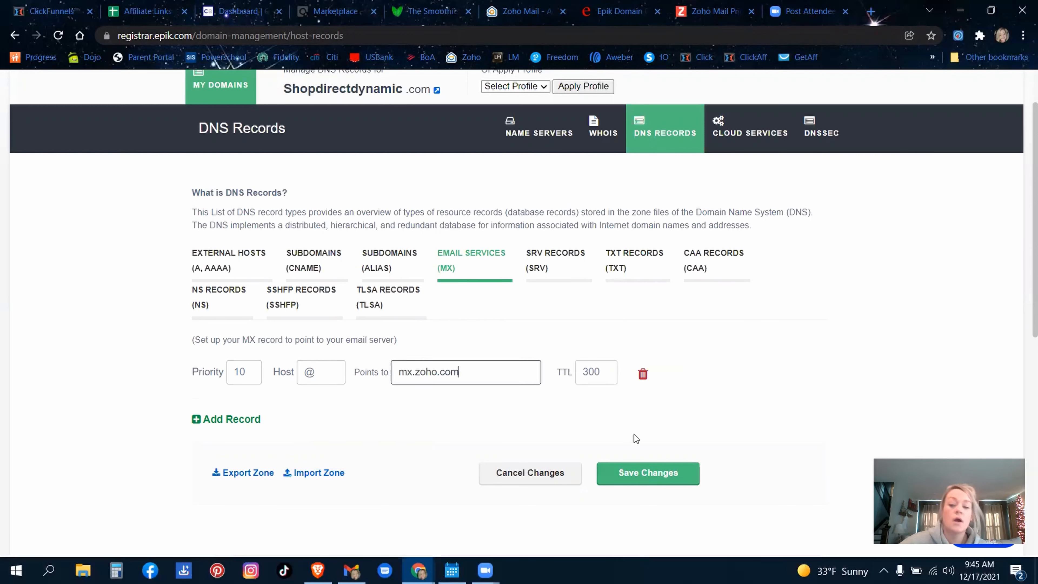
{"action": "left_click", "coordinate": [648, 475]}
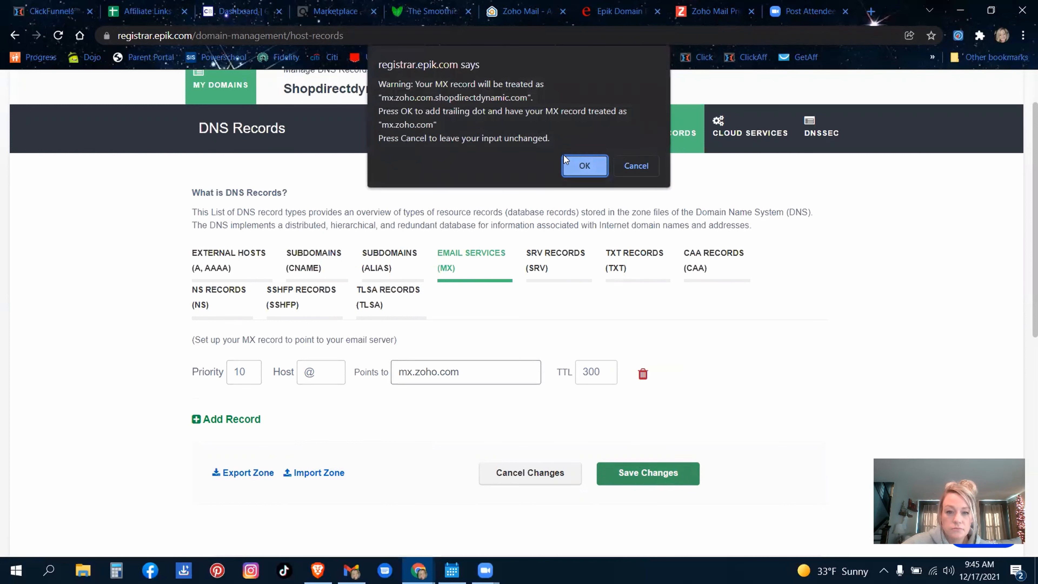
{"action": "left_click", "coordinate": [585, 165]}
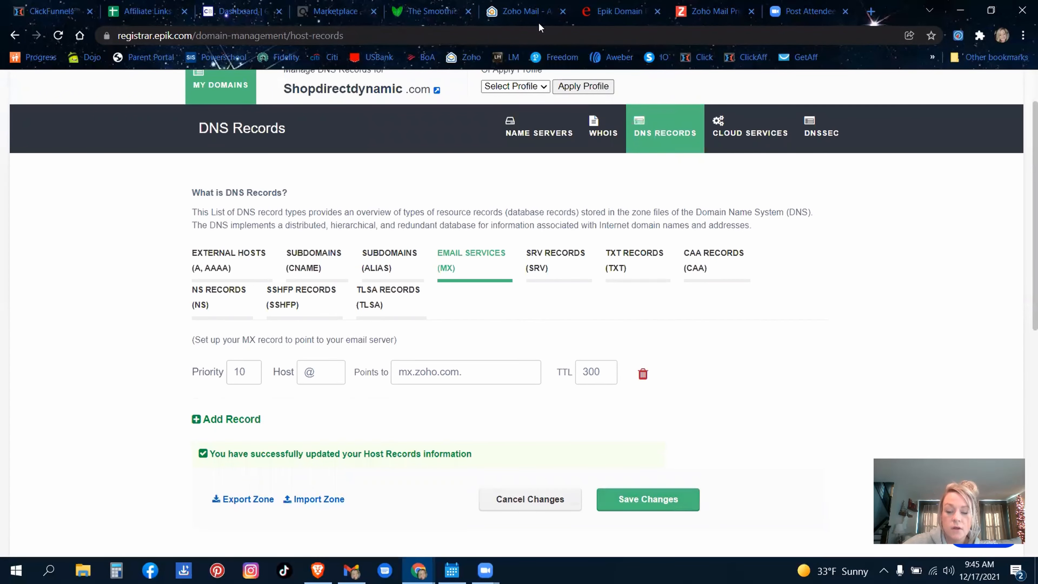
- Copy the priority 20 mail server address, mx2.zoho.com, from Zoho's MX records table and return to Epik
{"action": "left_click", "coordinate": [521, 13]}
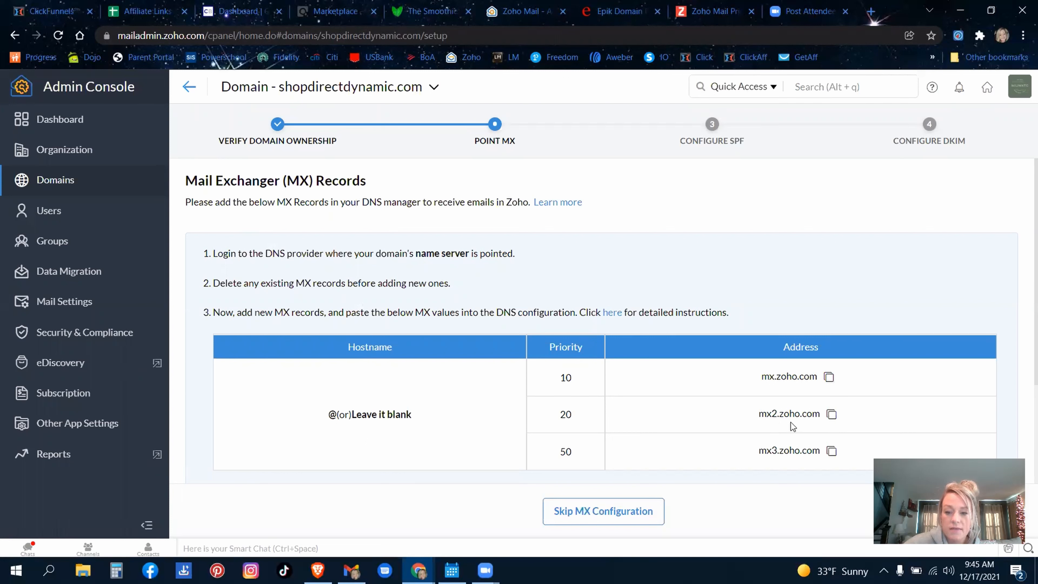
{"action": "left_click", "coordinate": [832, 417]}
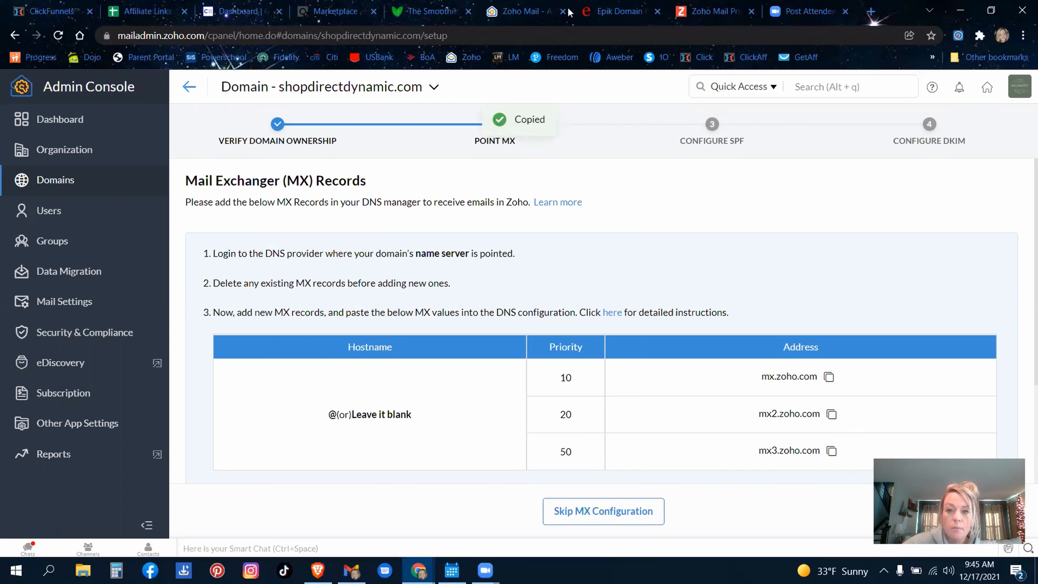
{"action": "left_click", "coordinate": [642, 22]}
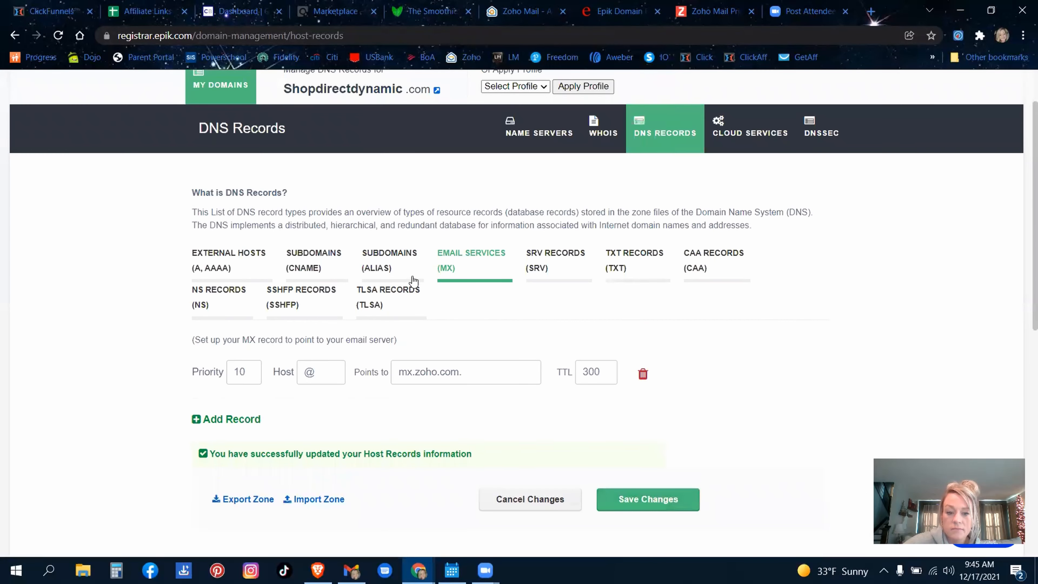
- Add a second MX record with priority 20 and host @
{"action": "left_click", "coordinate": [229, 419]}
{"action": "left_click", "coordinate": [245, 424]}
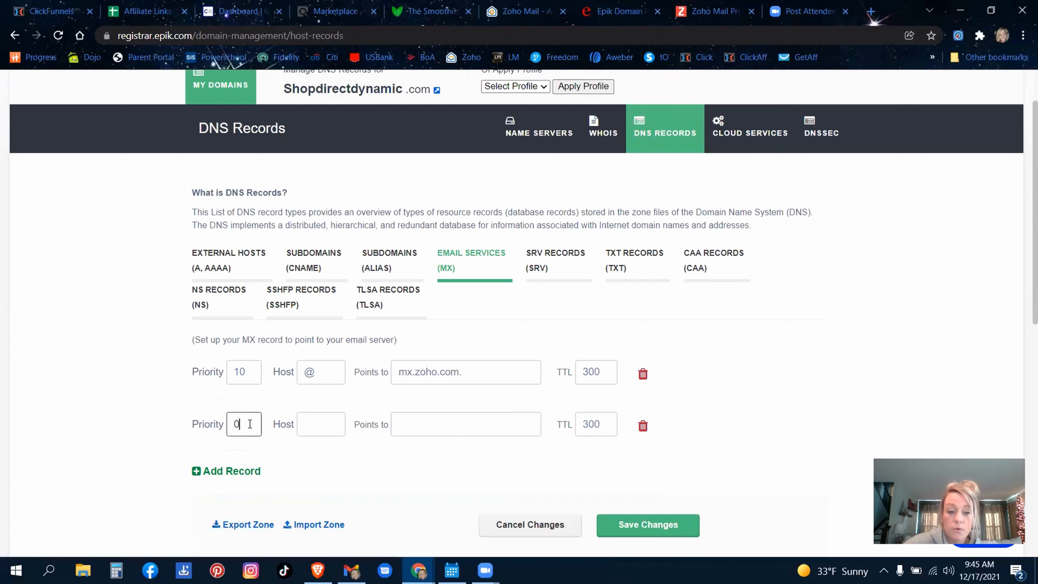
{"action": "key", "text": "BackSpace"}
{"action": "type", "text": "20"}
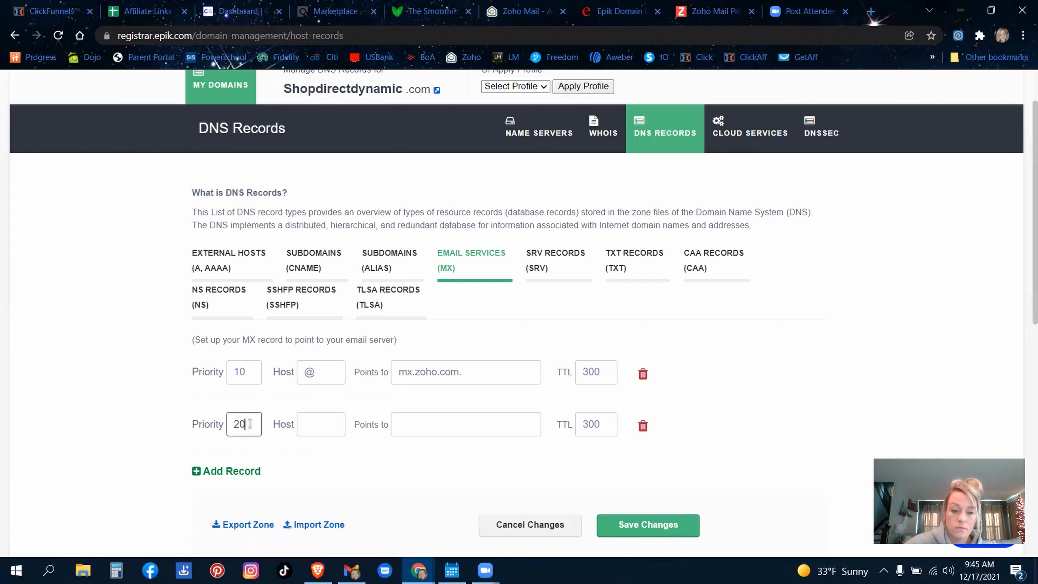
{"action": "left_click", "coordinate": [325, 425]}
{"action": "type", "text": "@"}
- Paste mx2.zoho.com as the priority 20 record's destination and save the changes, accepting the added trailing dot
{"action": "right_click", "coordinate": [429, 423]}
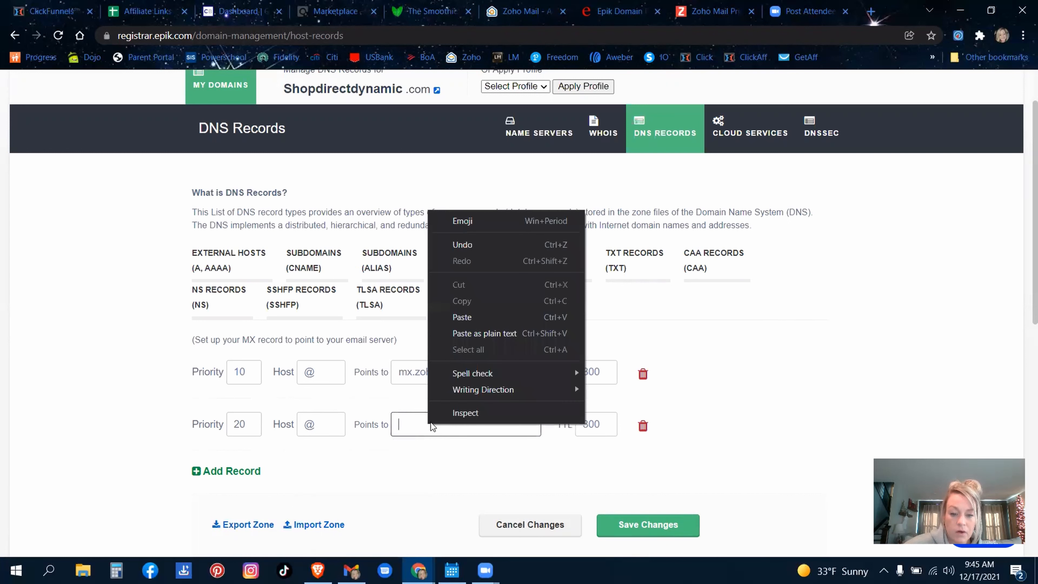
{"action": "left_click", "coordinate": [473, 318]}
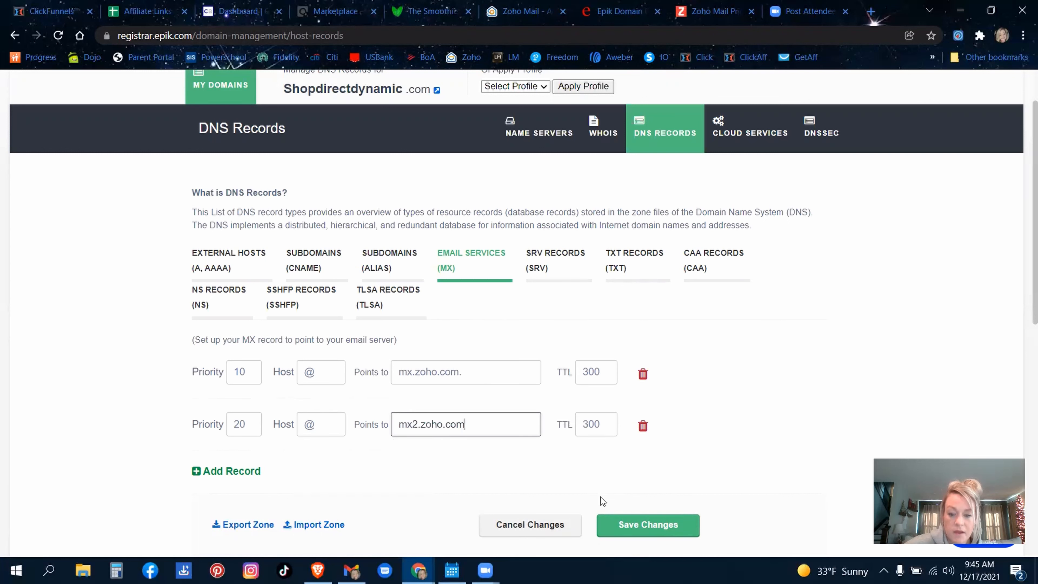
{"action": "left_click", "coordinate": [648, 531]}
{"action": "left_click", "coordinate": [578, 173]}
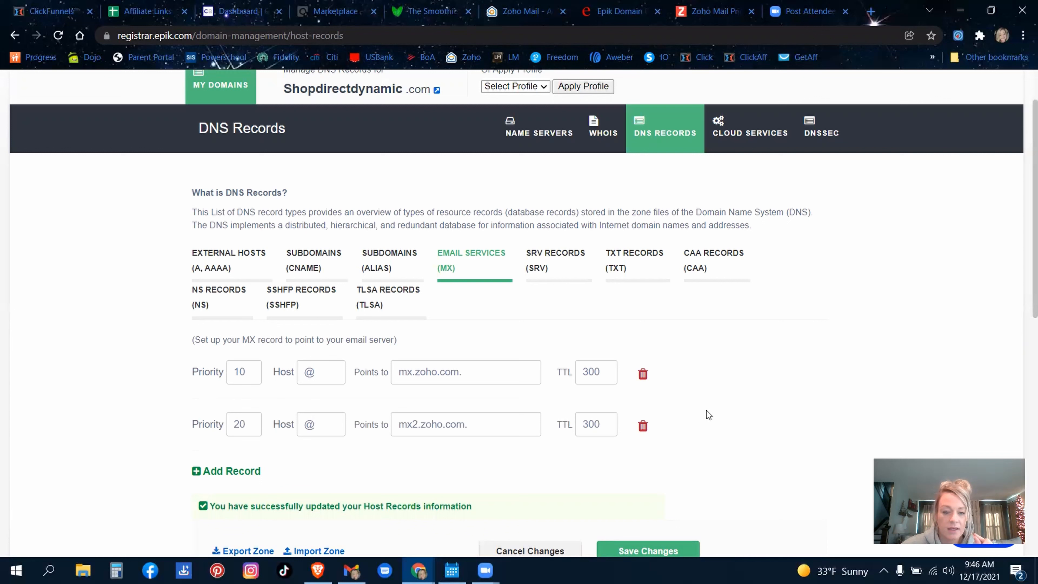
- Copy the priority 50 mail server address, mx3.zoho.com, from Zoho's MX records table and return to Epik
{"action": "left_click", "coordinate": [509, 11]}
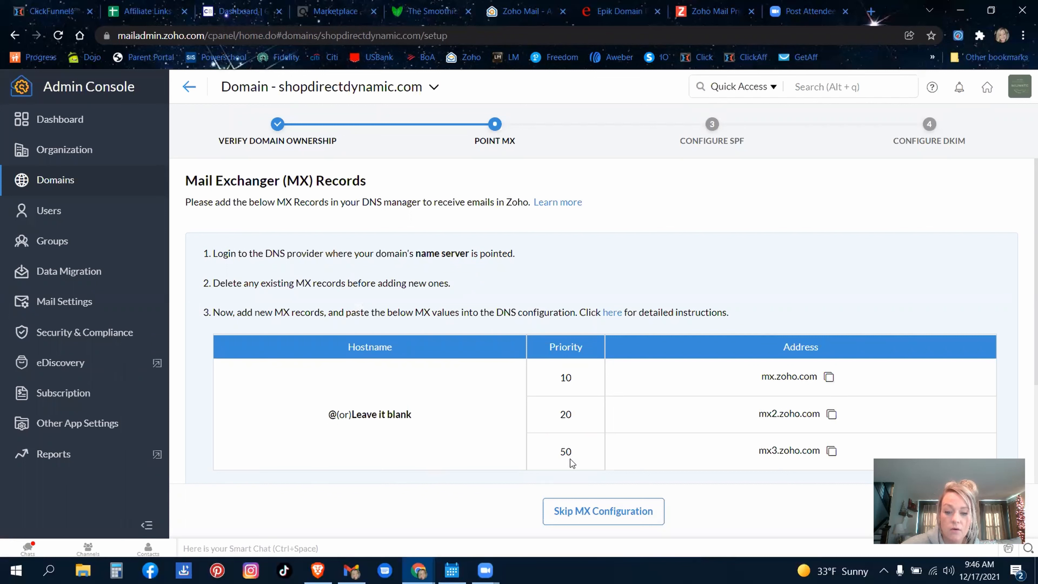
{"action": "left_click", "coordinate": [832, 451]}
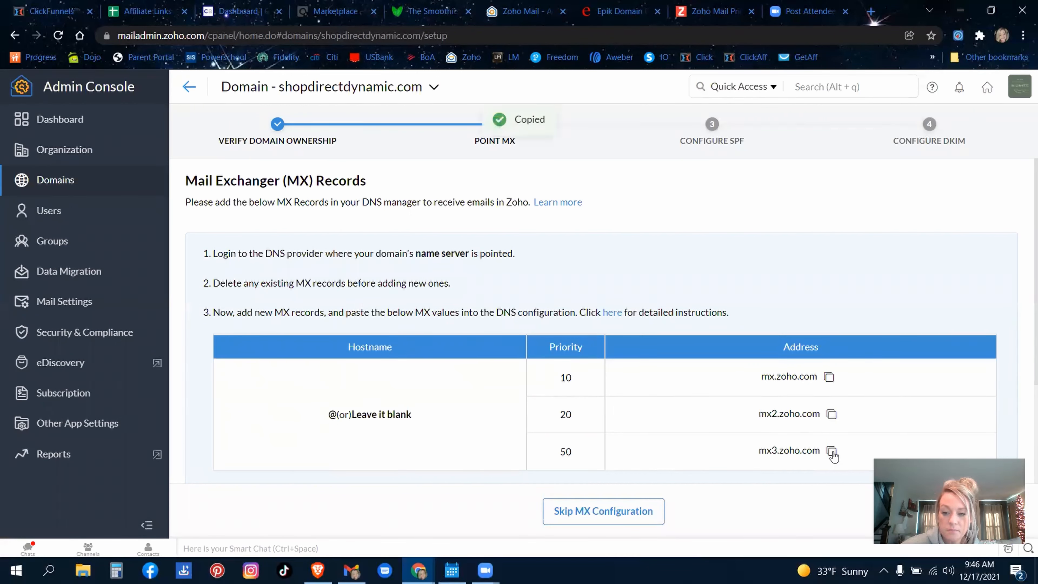
{"action": "left_click", "coordinate": [610, 14]}
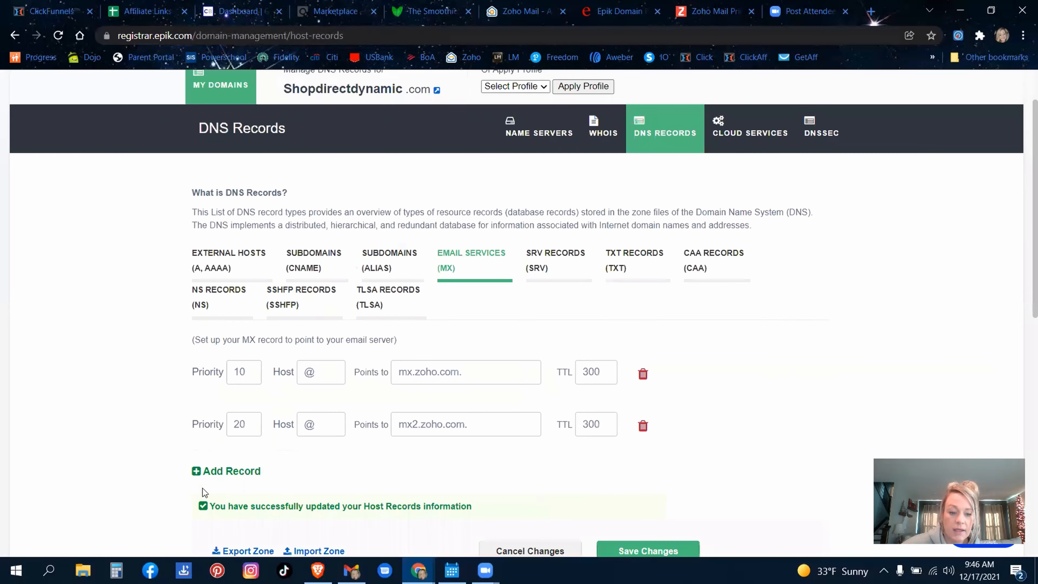
- Add a third MX record with priority 50 and host @
{"action": "left_click", "coordinate": [229, 471]}
{"action": "left_click", "coordinate": [254, 477]}
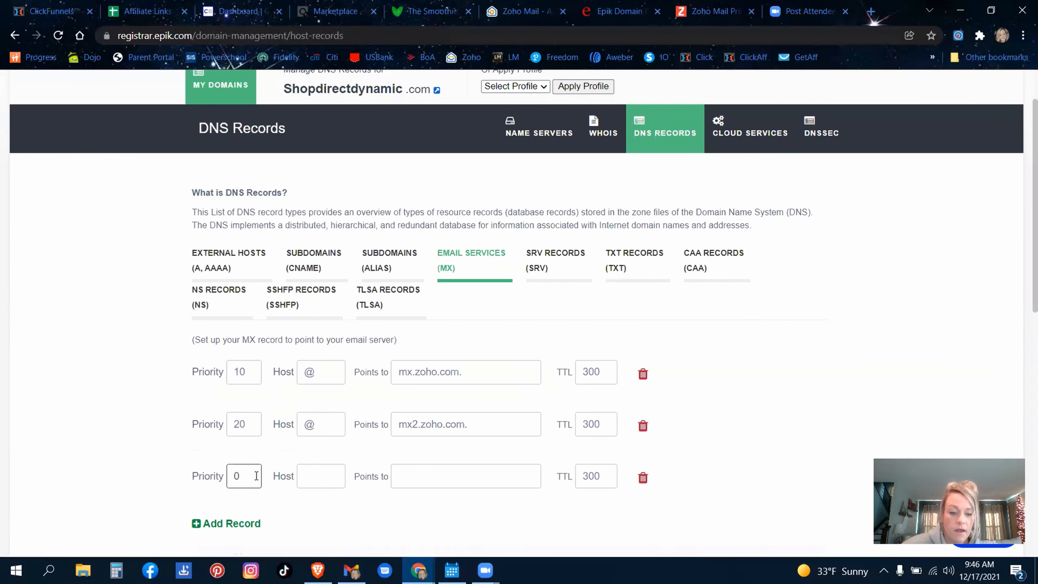
{"action": "key", "text": "BackSpace"}
{"action": "type", "text": "50"}
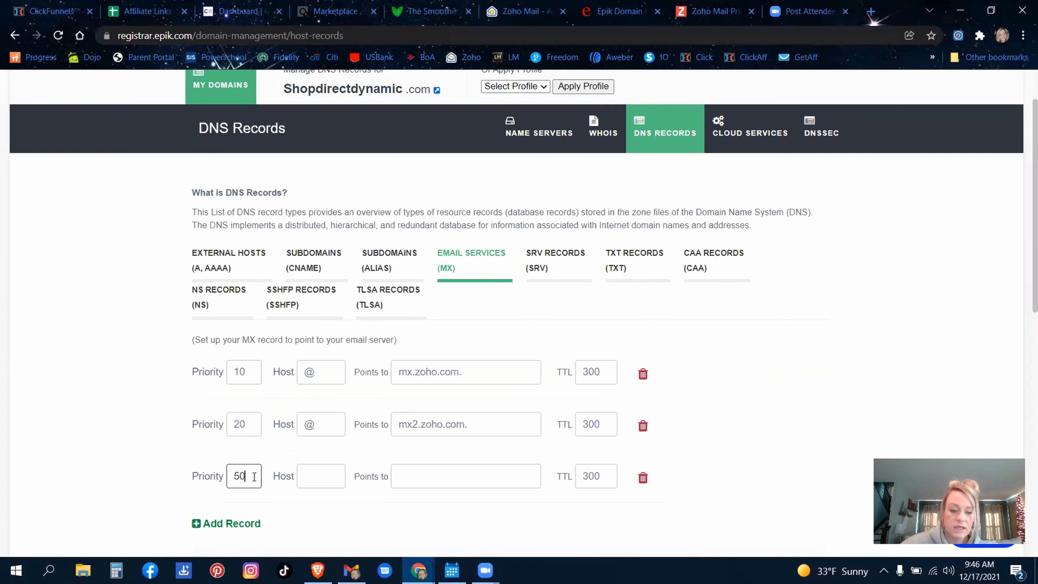
{"action": "left_click", "coordinate": [325, 477]}
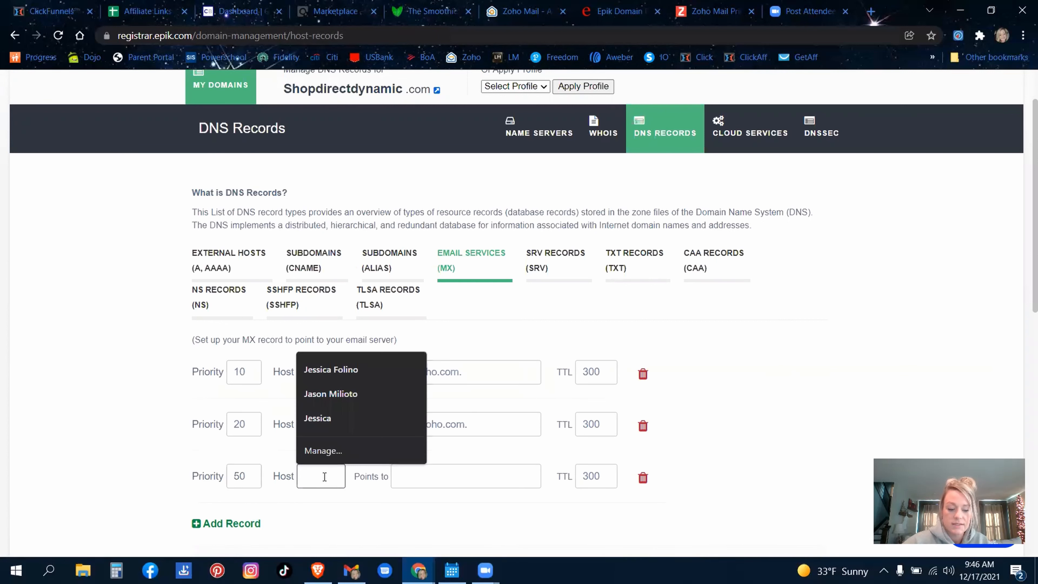
{"action": "type", "text": "@"}
- Paste mx3.zoho.com as the priority 50 record's destination and save the changes, accepting the added trailing dot
{"action": "left_click", "coordinate": [447, 478]}
{"action": "right_click", "coordinate": [447, 478]}
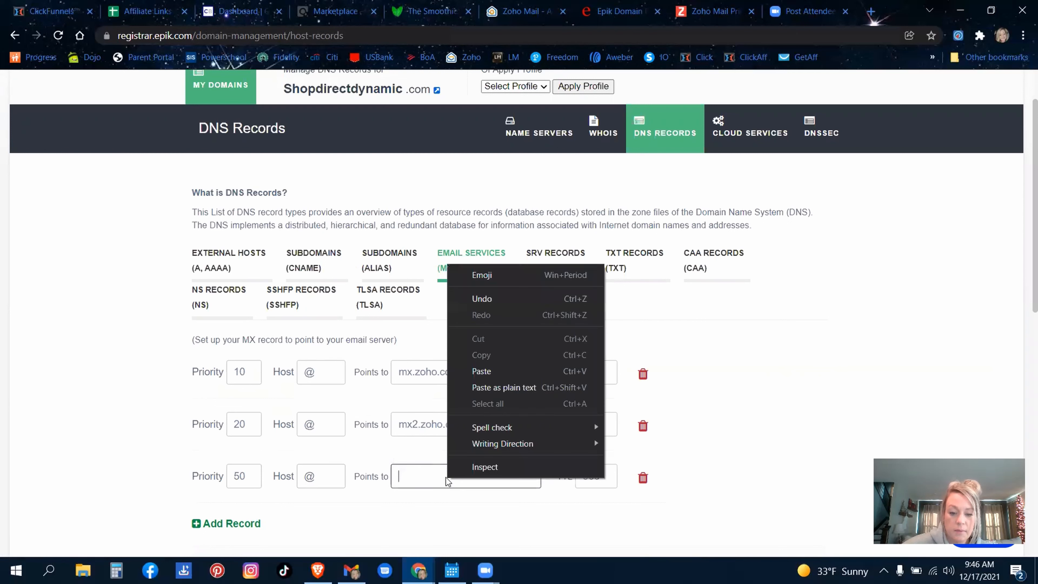
{"action": "left_click", "coordinate": [473, 373]}
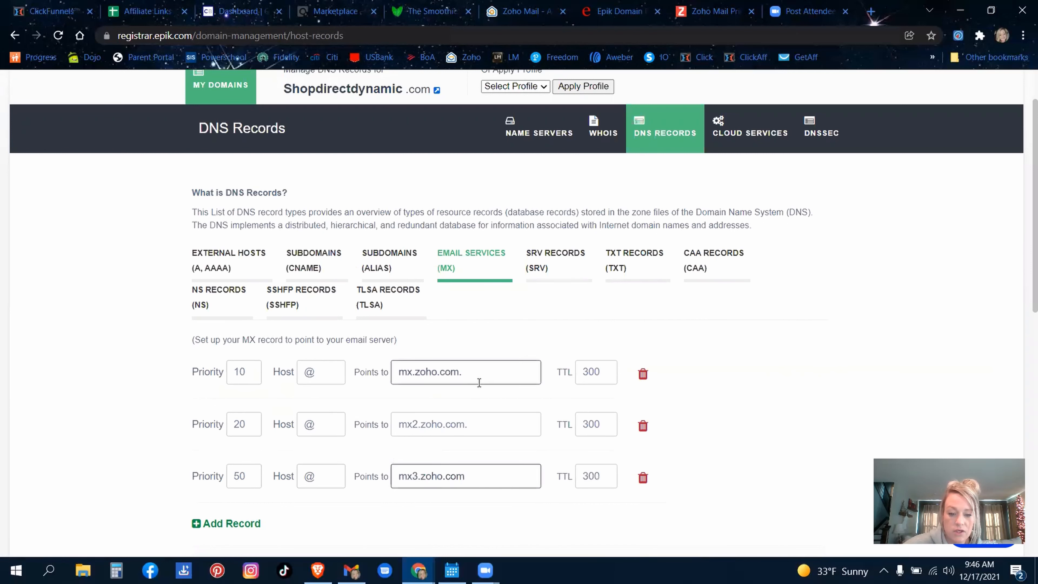
{"action": "scroll", "coordinate": [531, 353], "scroll_direction": "down", "scroll_amount": 2}
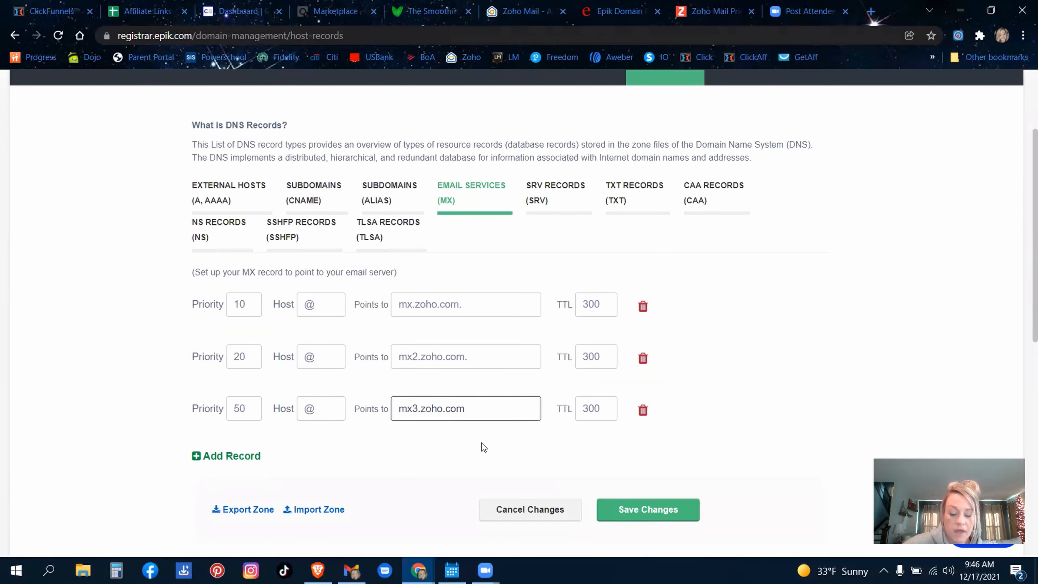
{"action": "left_click", "coordinate": [651, 511]}
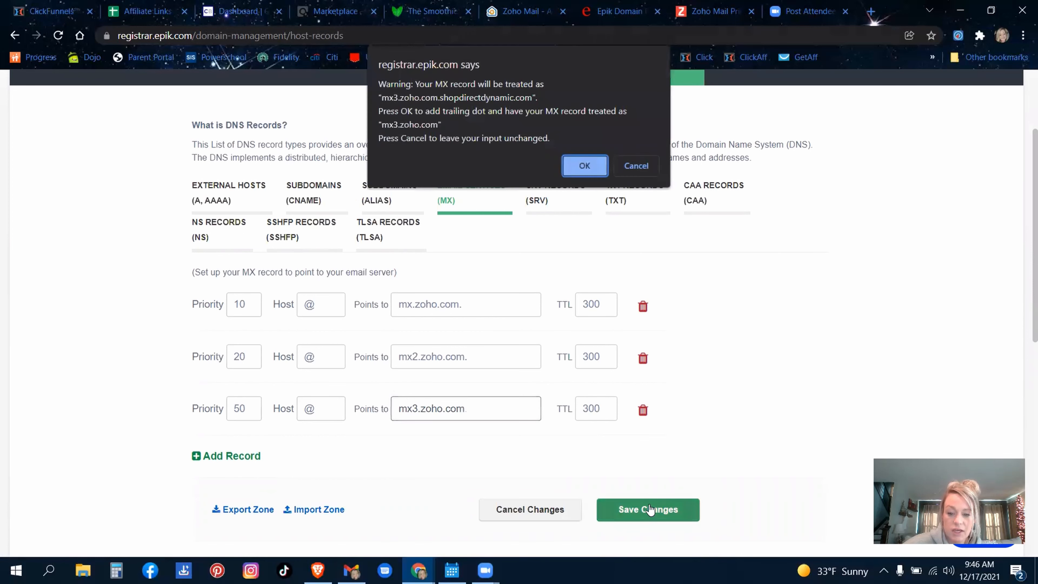
{"action": "left_click", "coordinate": [585, 166]}
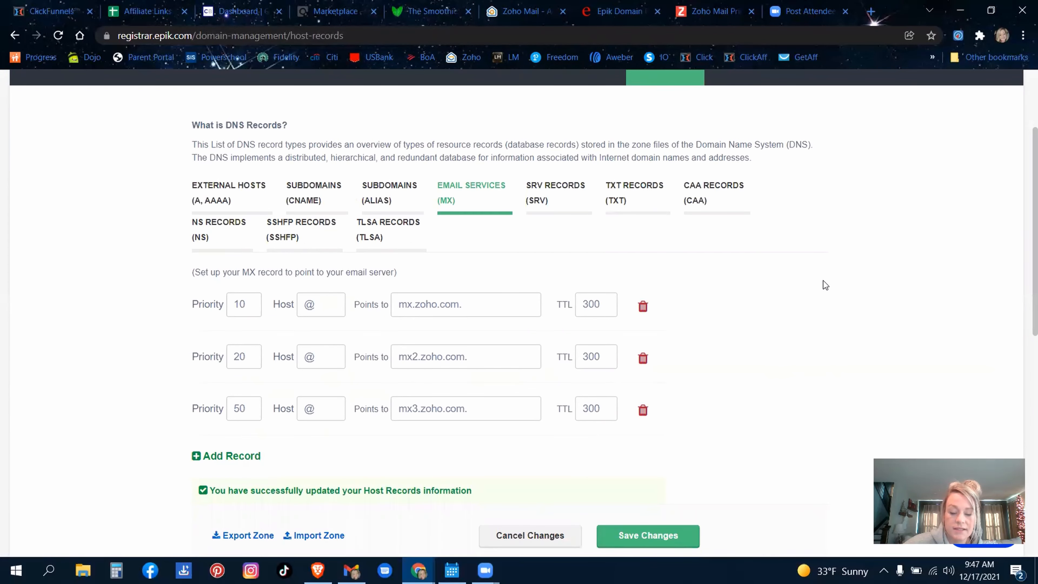
- Return to Zoho's domain setup and verify the domain's MX records to proceed to the SPF configuration stage
{"action": "left_click", "coordinate": [518, 11]}
{"action": "scroll", "coordinate": [694, 278], "scroll_direction": "down", "scroll_amount": 3}
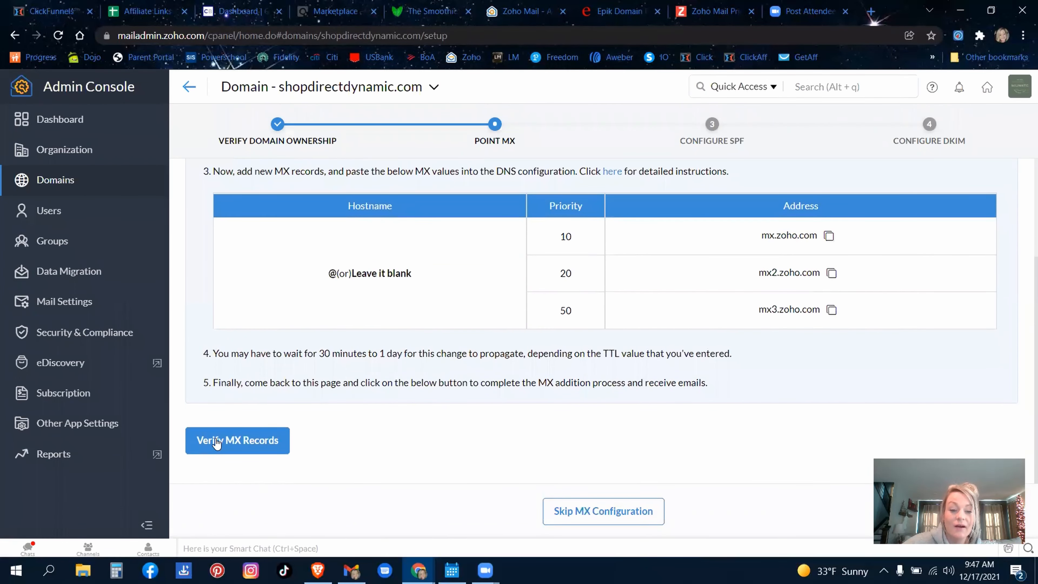
{"action": "left_click", "coordinate": [259, 447]}
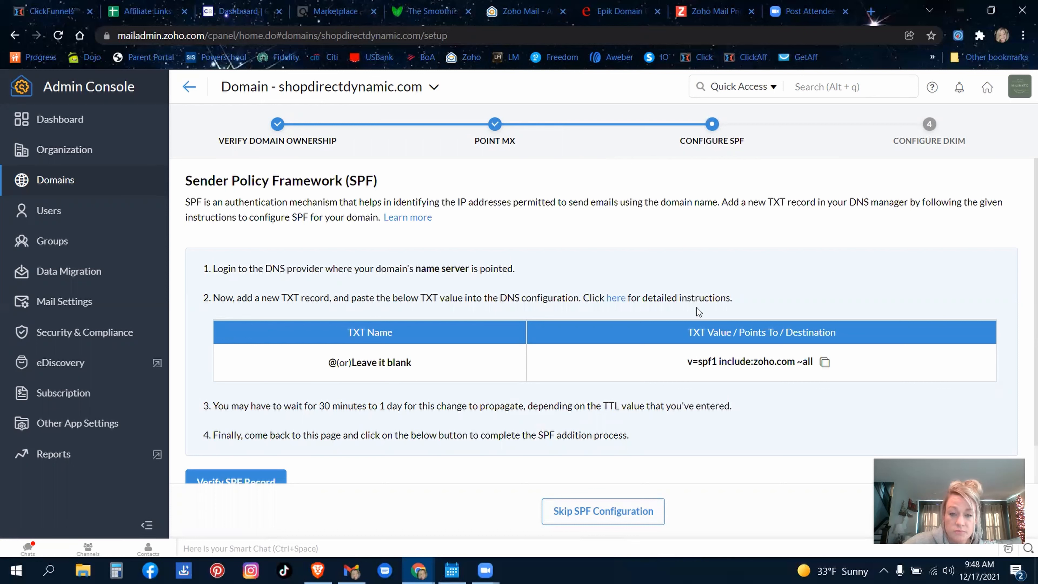
- Open the domain's TXT records in Epik and check them against Zoho's SPF instructions
{"action": "left_click", "coordinate": [619, 12]}
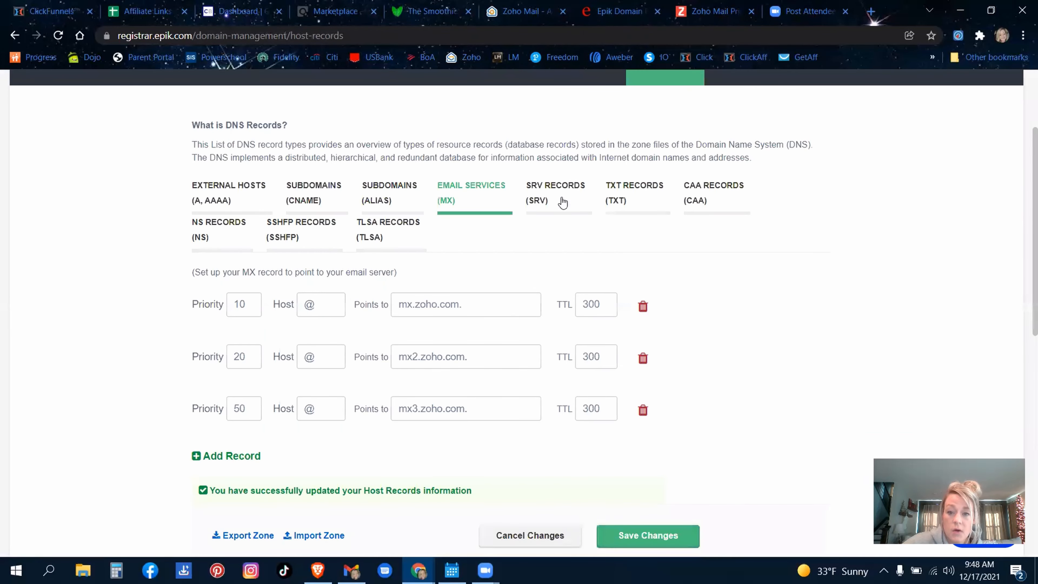
{"action": "left_click", "coordinate": [621, 203]}
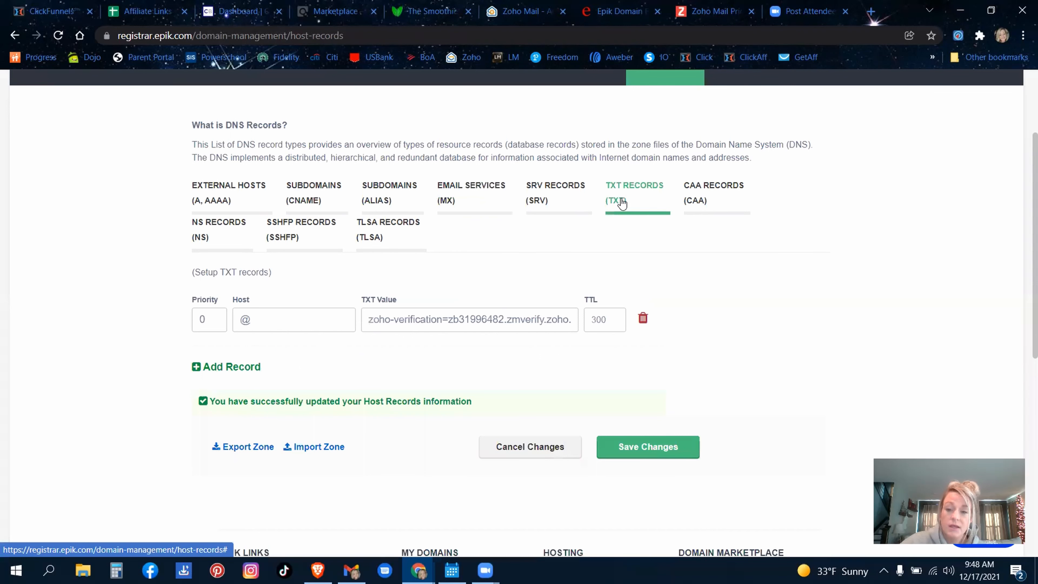
{"action": "left_click", "coordinate": [527, 12]}
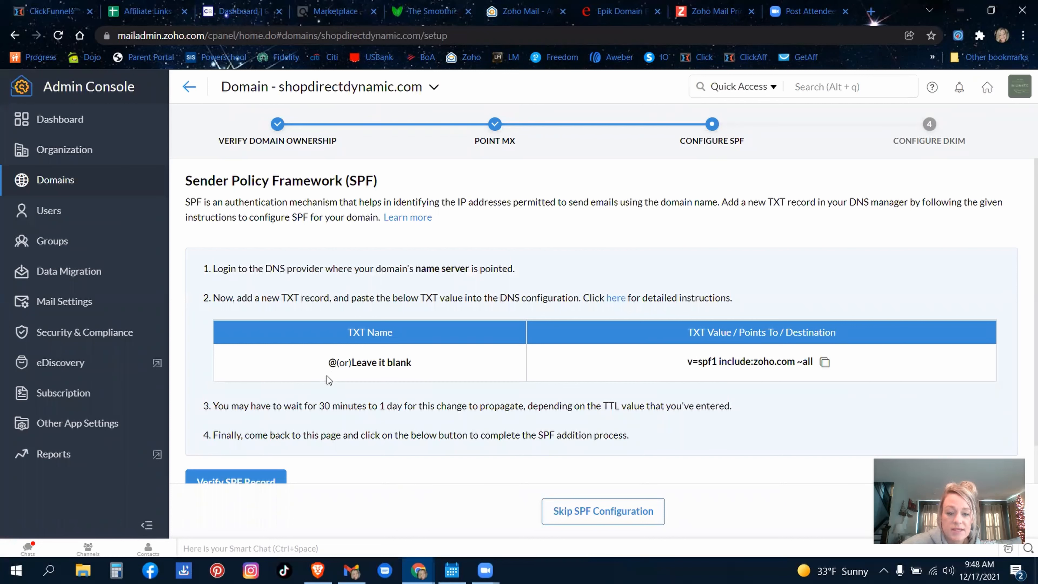
- Copy Zoho's SPF value v=spf1 include:zoho.com ~all and switch to the domain's TXT records in Epik
{"action": "left_click", "coordinate": [823, 363]}
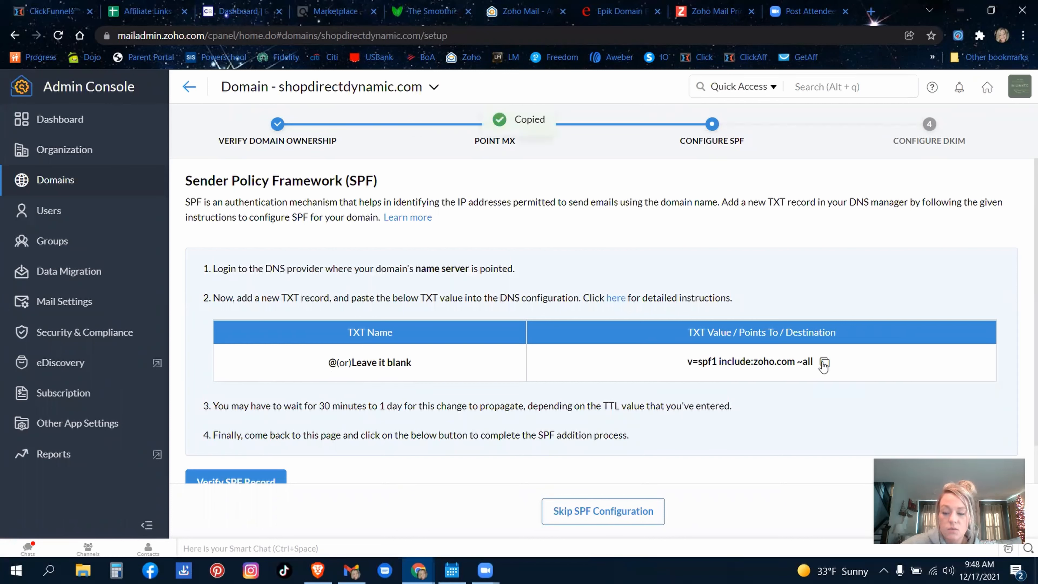
{"action": "left_click", "coordinate": [613, 12]}
{"action": "left_click", "coordinate": [208, 321]}
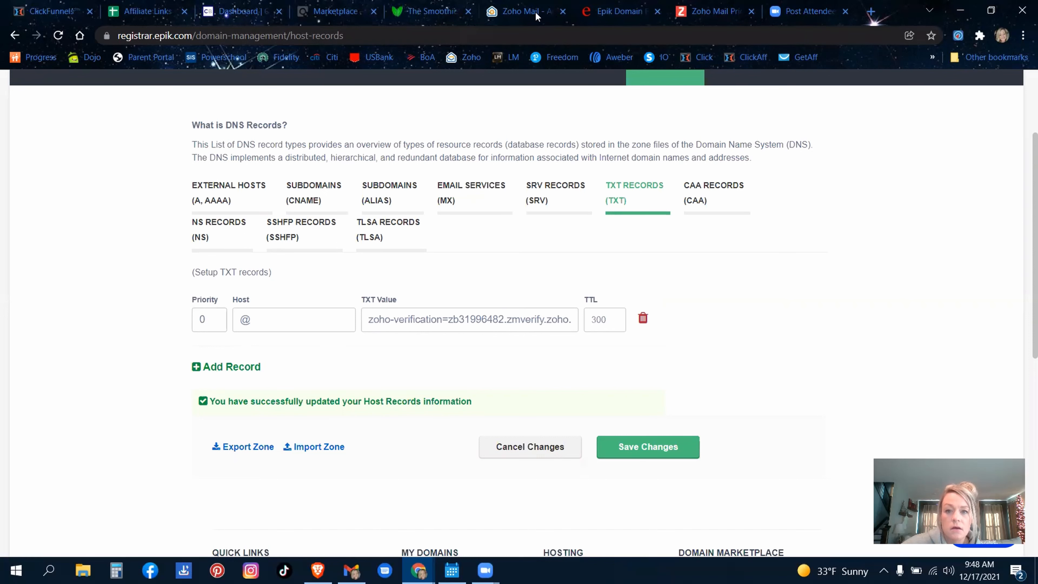
{"action": "left_click", "coordinate": [523, 12]}
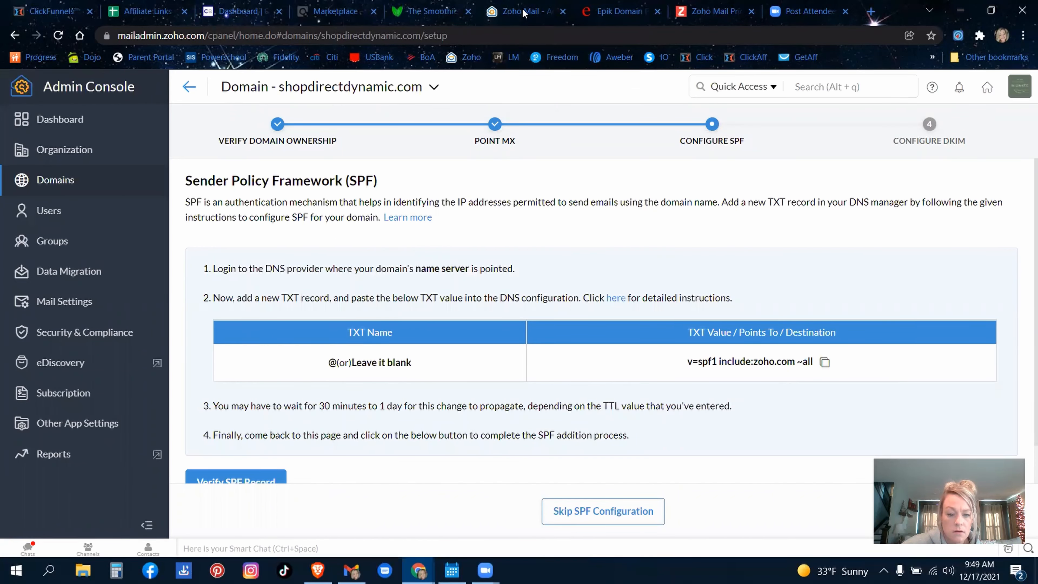
{"action": "left_click", "coordinate": [618, 11]}
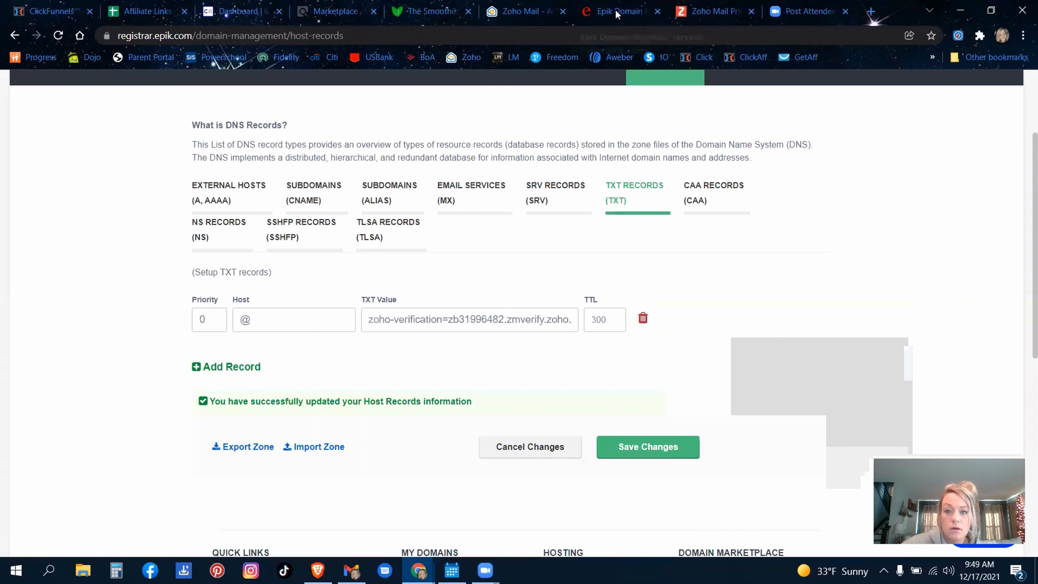
- Delete the existing Zoho verification record from the domain's TXT records
{"action": "left_click", "coordinate": [214, 318]}
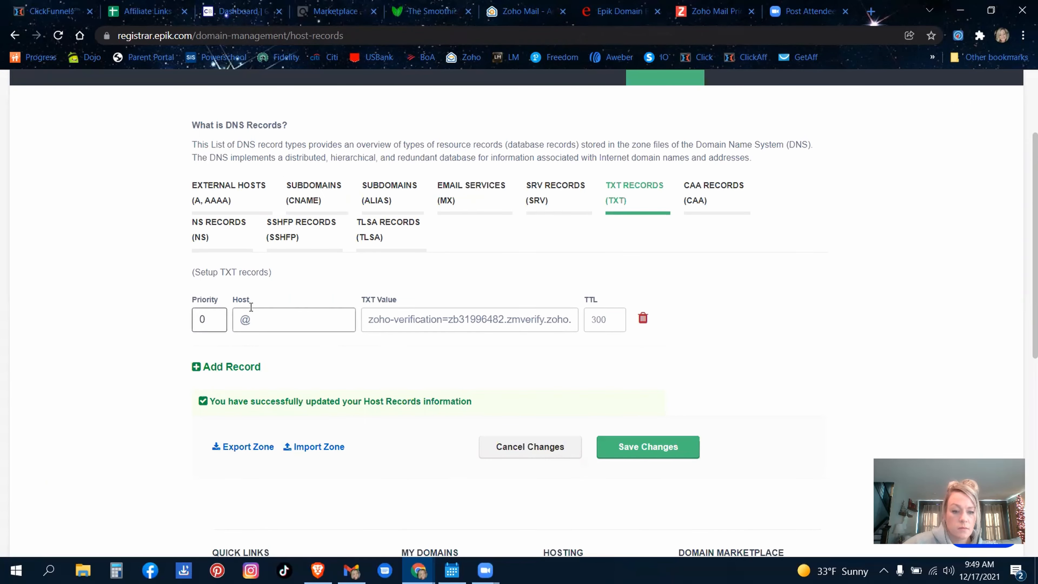
{"action": "left_click", "coordinate": [291, 318]}
{"action": "type", "text": "@"}
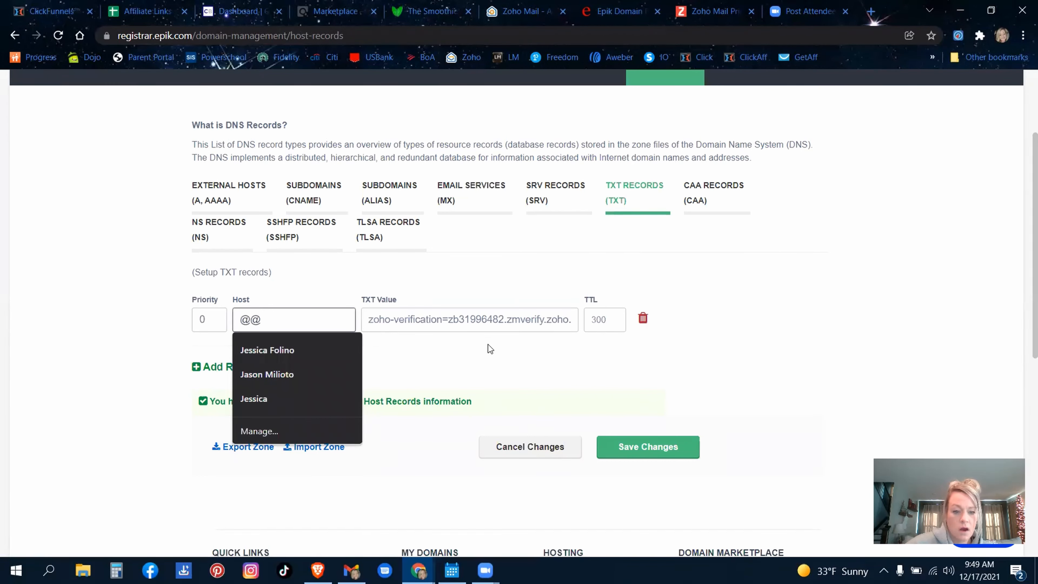
{"action": "left_click", "coordinate": [643, 319]}
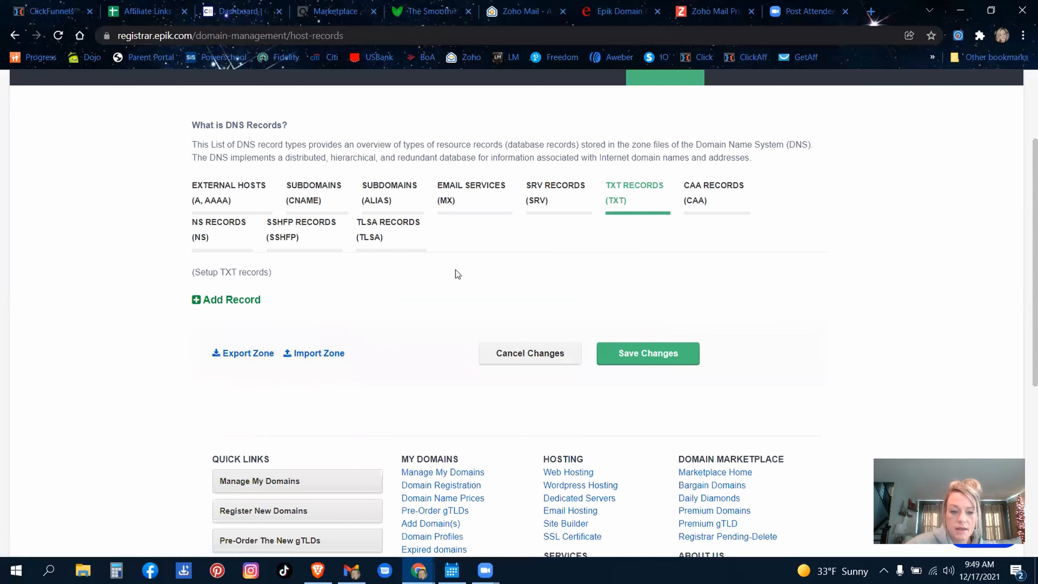
- Add a TXT record with host @ and the value v=spf1 include:zoho.com ~all, and save the changes
{"action": "left_click", "coordinate": [232, 299]}
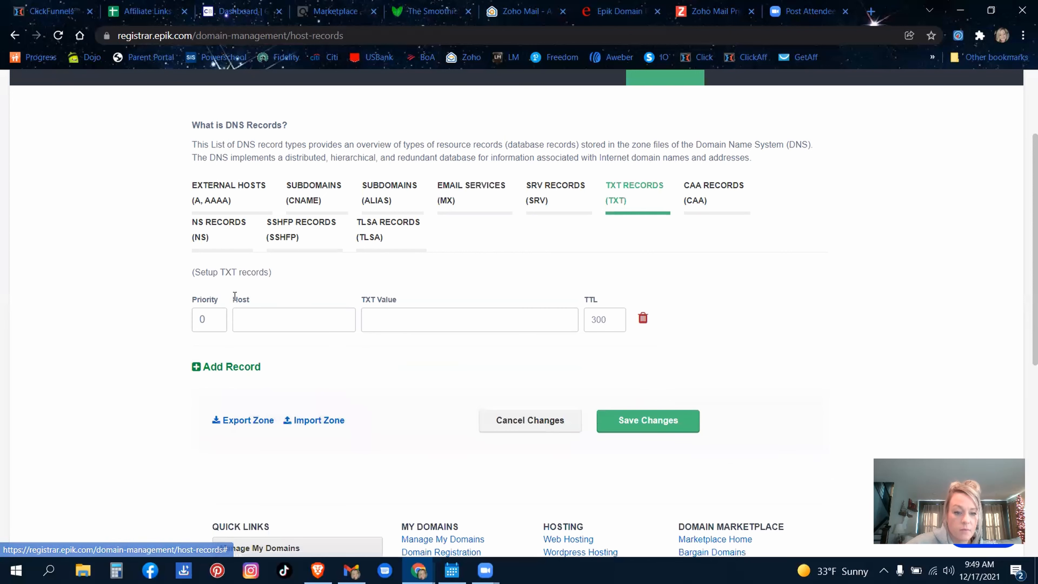
{"action": "left_click", "coordinate": [257, 319]}
{"action": "type", "text": "@"}
{"action": "left_click", "coordinate": [420, 319]}
{"action": "right_click", "coordinate": [419, 318]}
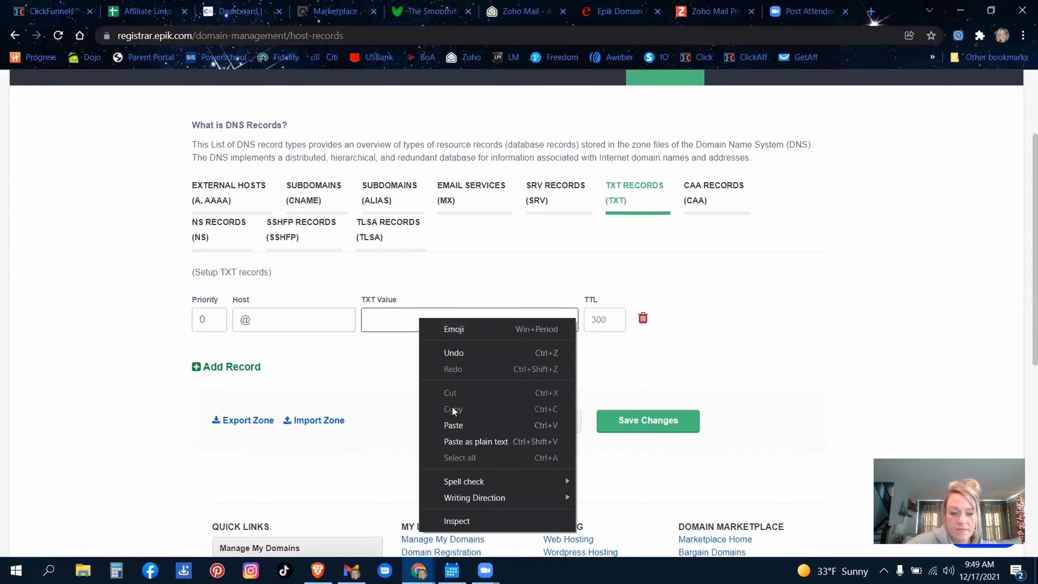
{"action": "left_click", "coordinate": [456, 425]}
{"action": "left_click", "coordinate": [681, 423]}
{"action": "left_click", "coordinate": [677, 421]}
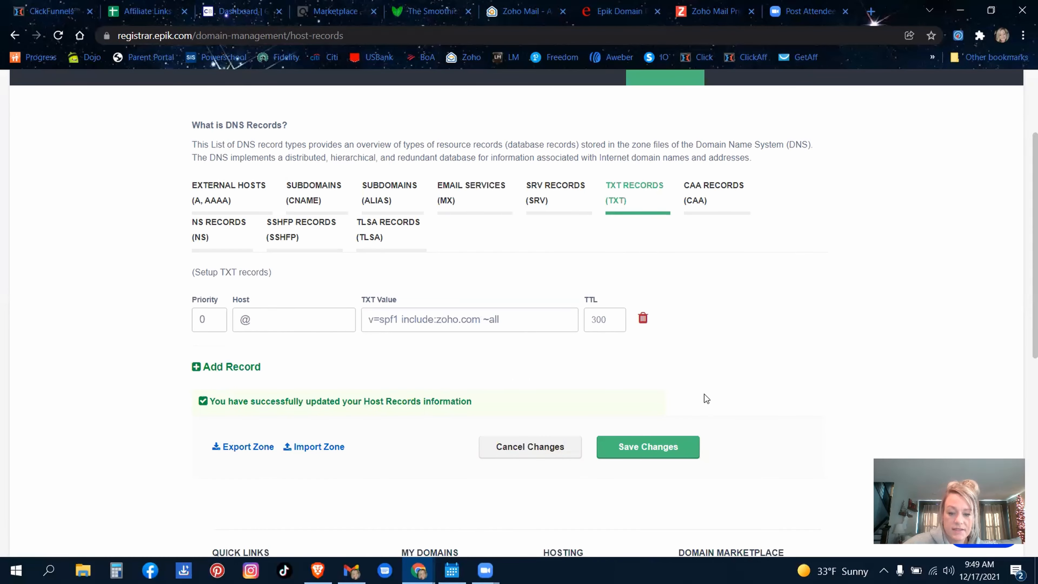
- Return to Zoho's domain setup and verify the SPF record to proceed to DKIM configuration
{"action": "scroll", "coordinate": [705, 399], "scroll_direction": "up", "scroll_amount": 3}
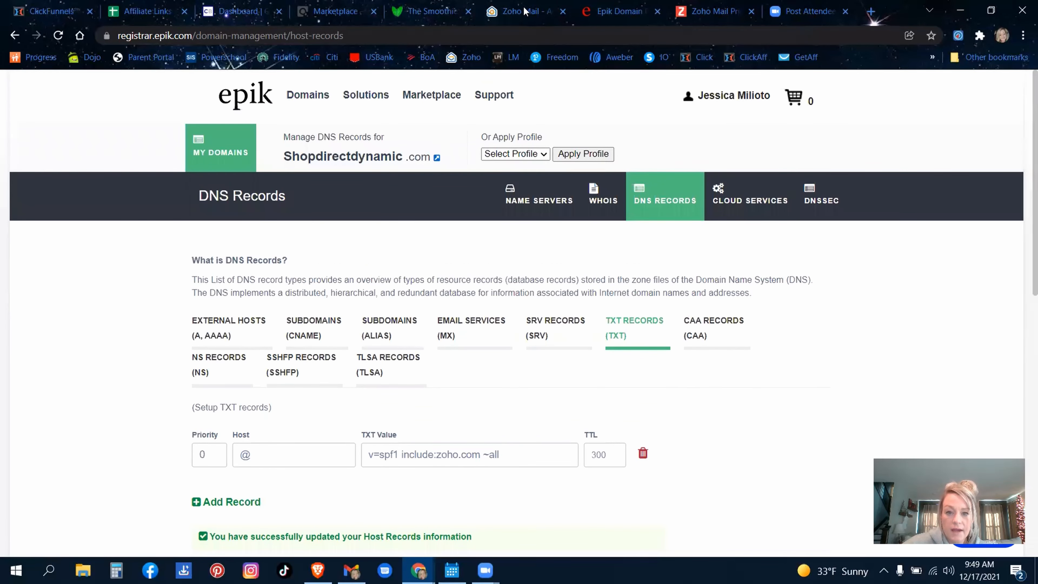
{"action": "left_click", "coordinate": [525, 11]}
{"action": "scroll", "coordinate": [248, 446], "scroll_direction": "down", "scroll_amount": 1}
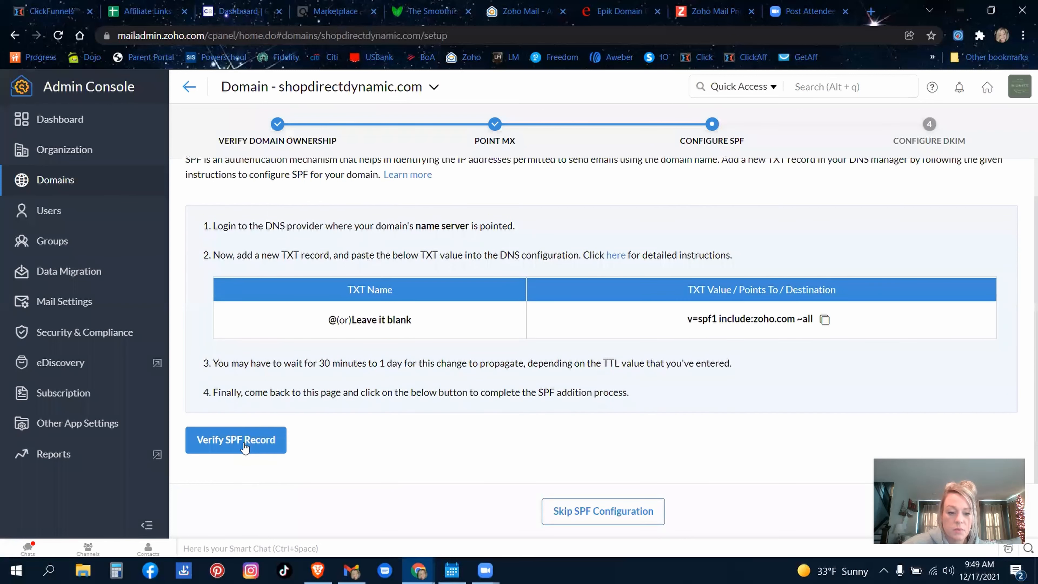
{"action": "left_click", "coordinate": [244, 445]}
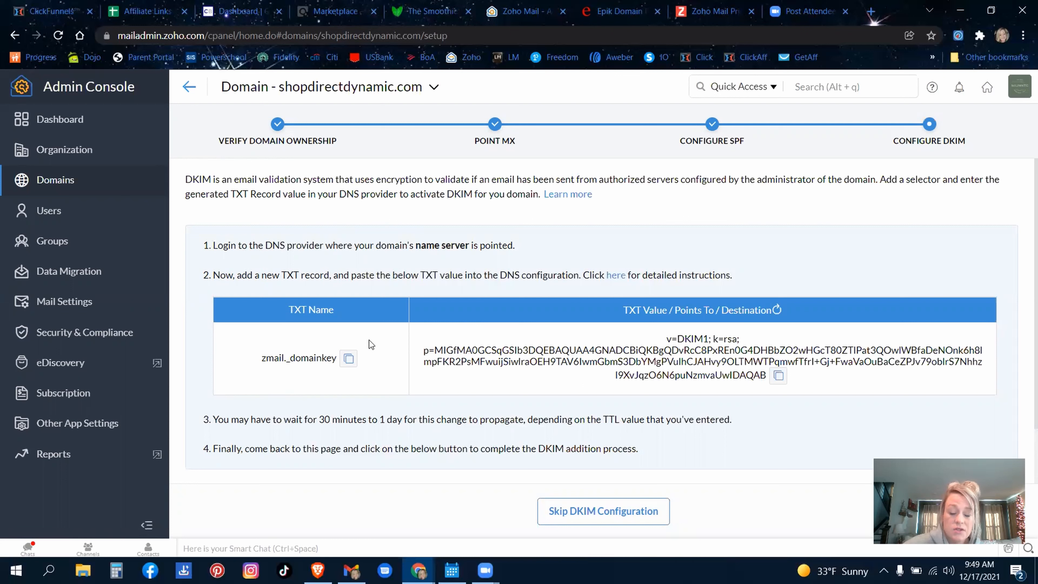
- Copy Zoho's DKIM TXT name and add a second TXT record in Epik with zmail._domainkey as its host
{"action": "left_click", "coordinate": [348, 361]}
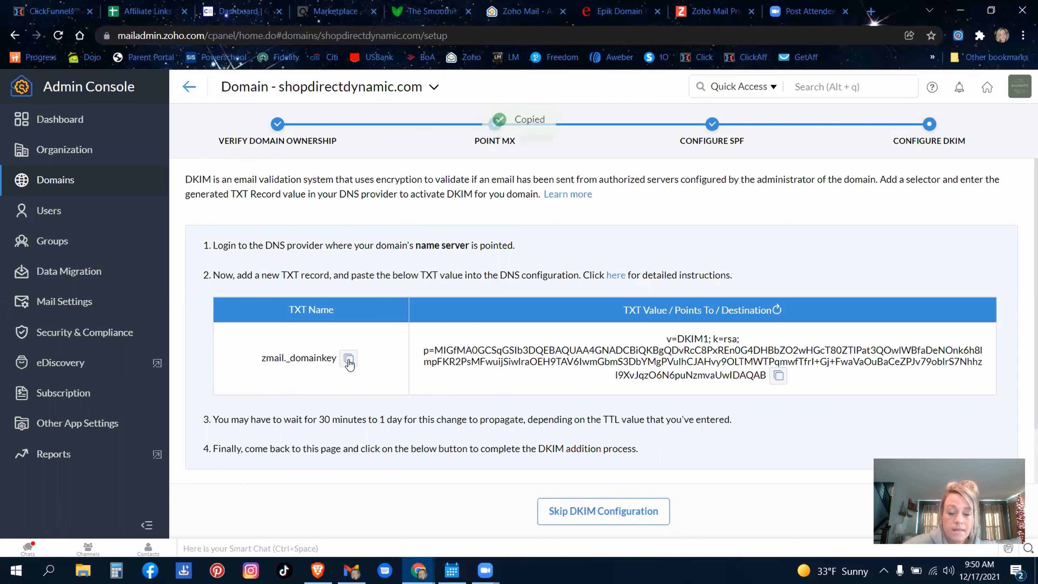
{"action": "left_click", "coordinate": [612, 15]}
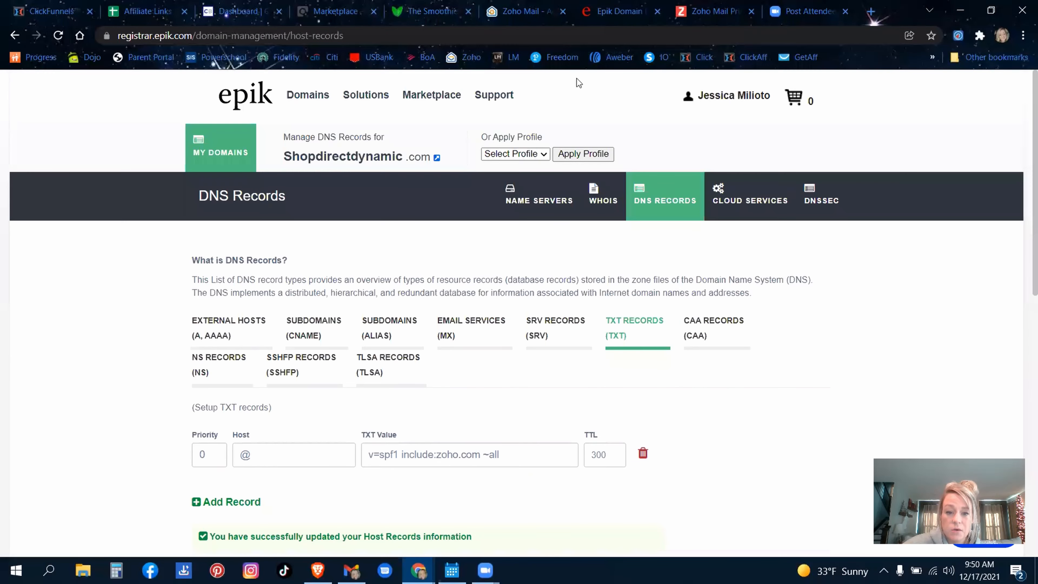
{"action": "scroll", "coordinate": [593, 364], "scroll_direction": "down", "scroll_amount": 2}
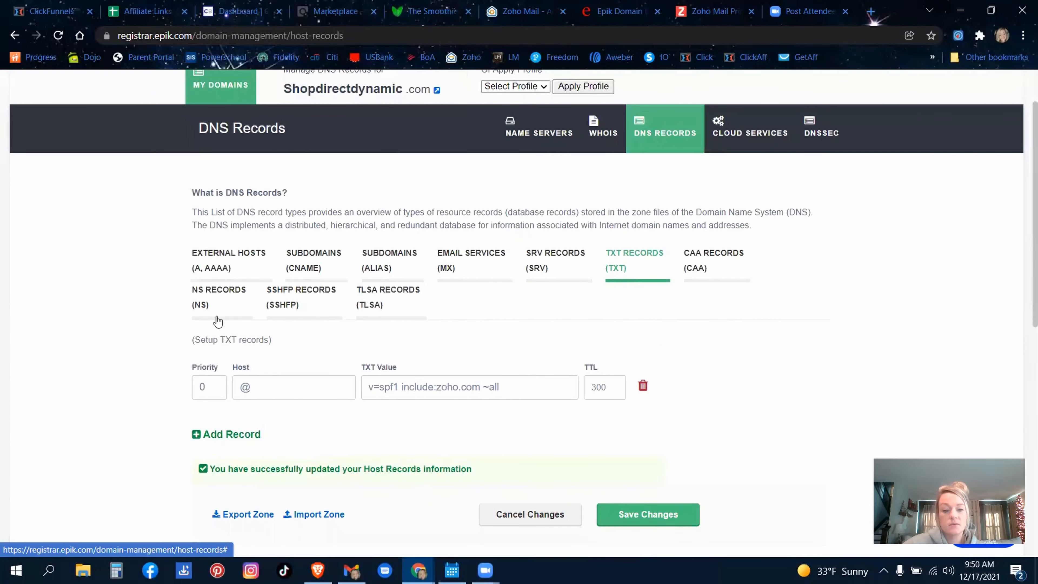
{"action": "left_click", "coordinate": [219, 436]}
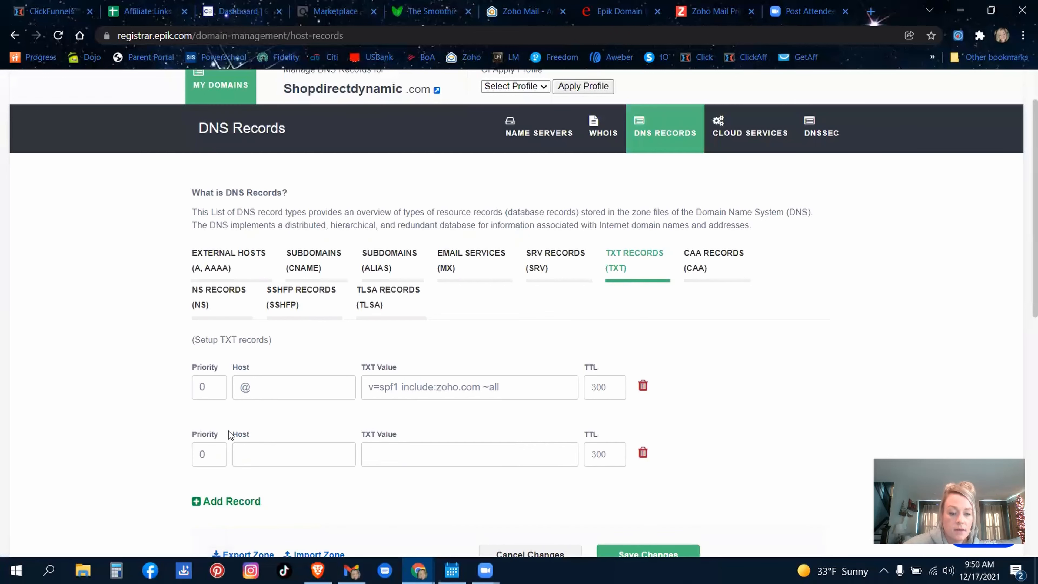
{"action": "left_click", "coordinate": [268, 456]}
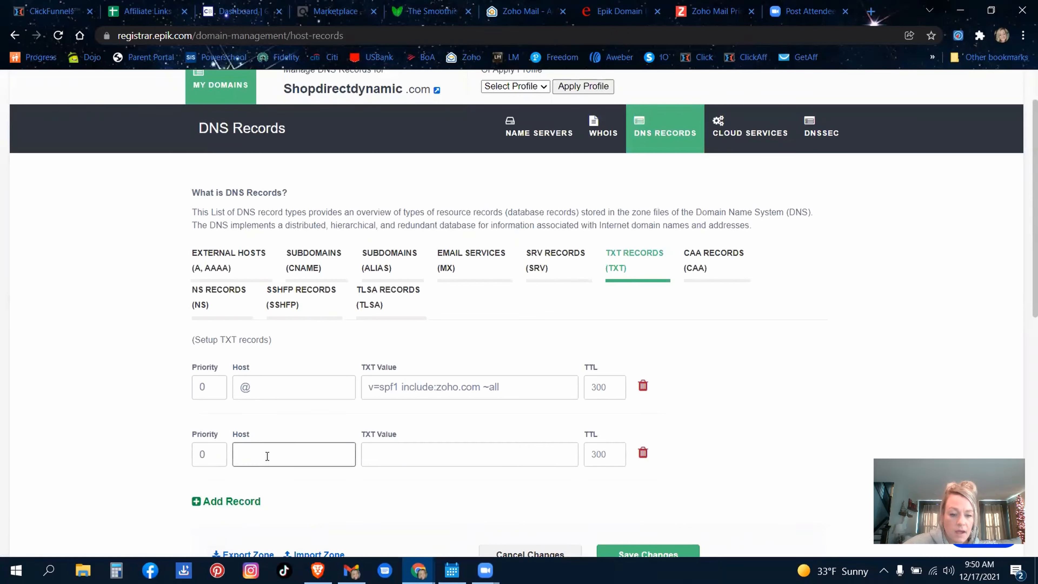
{"action": "right_click", "coordinate": [268, 456]}
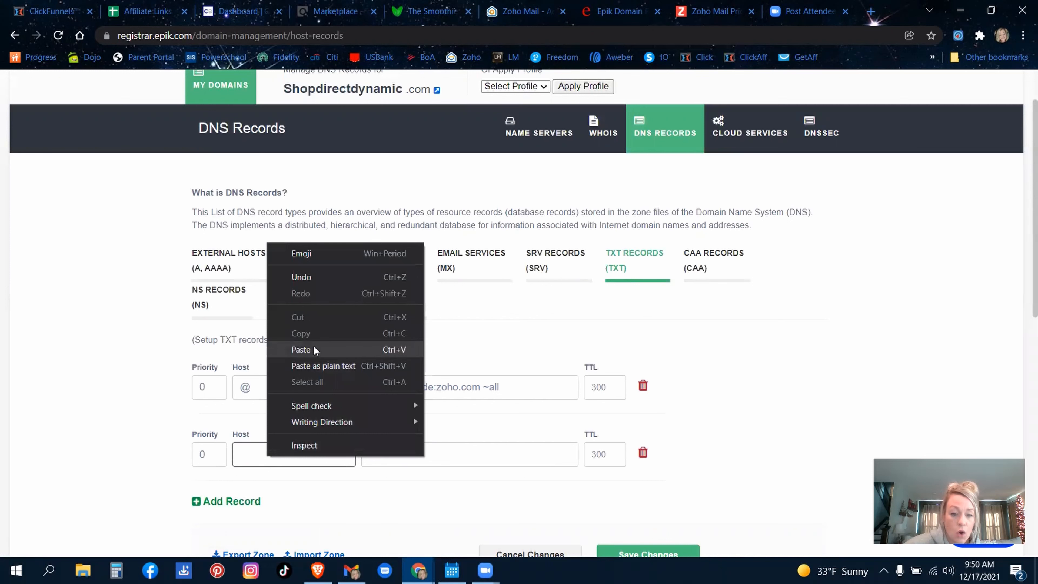
{"action": "left_click", "coordinate": [301, 350]}
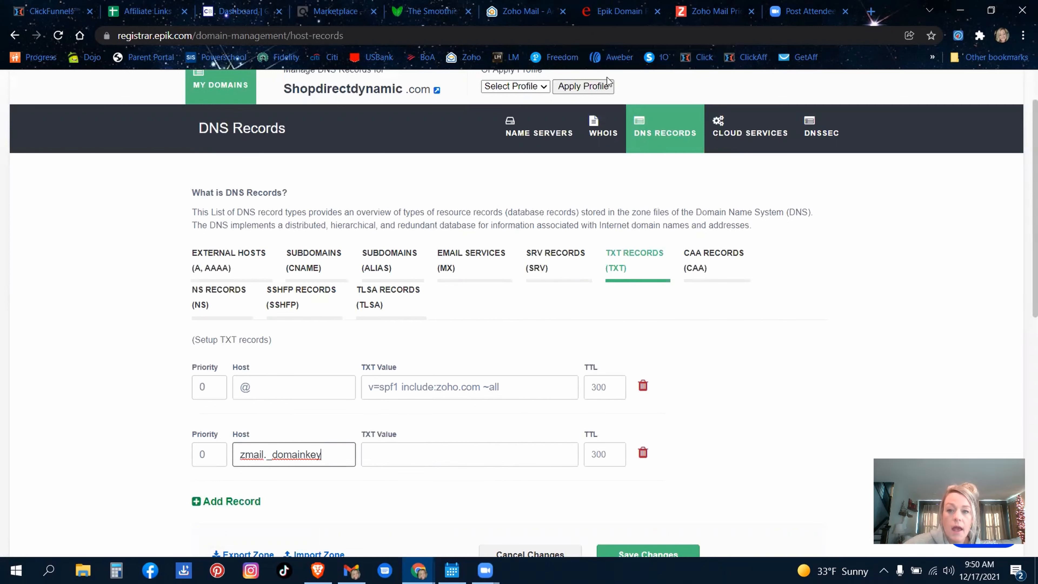
- Copy the DKIM TXT value from Zoho, paste it into the zmail._domainkey record in Epik, and save the changes
{"action": "left_click", "coordinate": [515, 15]}
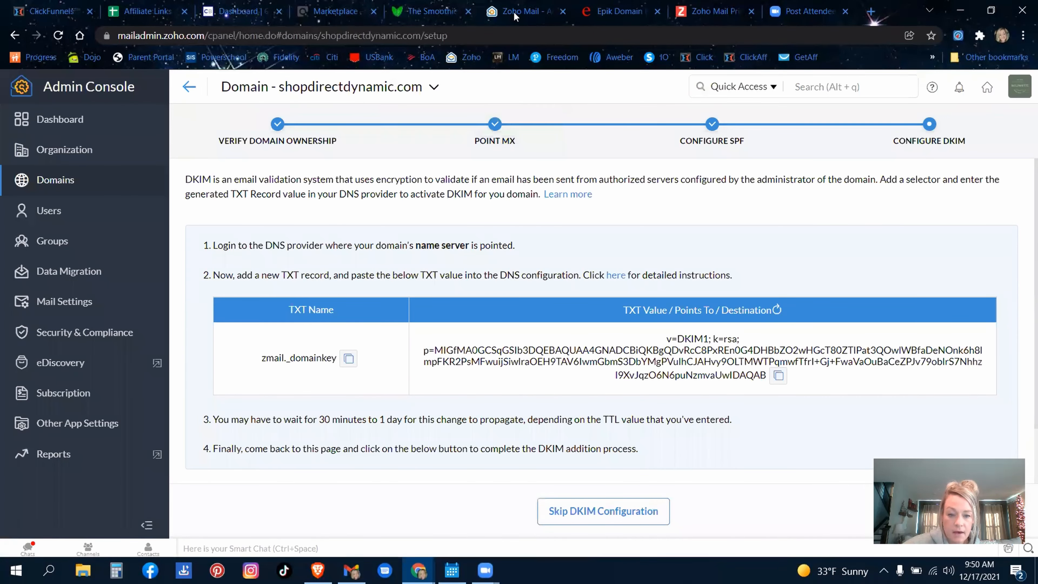
{"action": "left_click", "coordinate": [779, 376]}
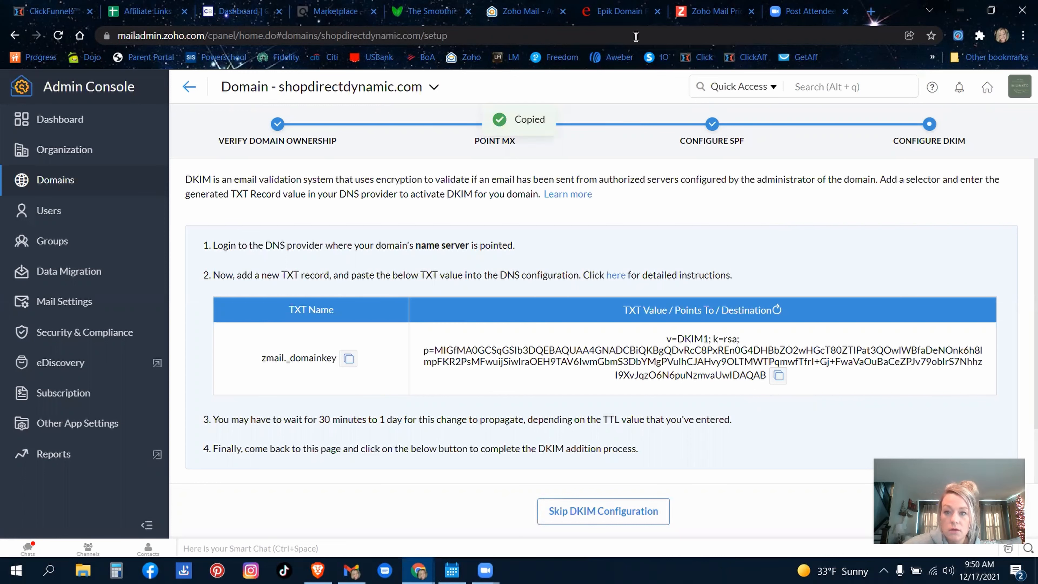
{"action": "left_click", "coordinate": [619, 13]}
{"action": "left_click", "coordinate": [393, 451]}
{"action": "right_click", "coordinate": [392, 453]}
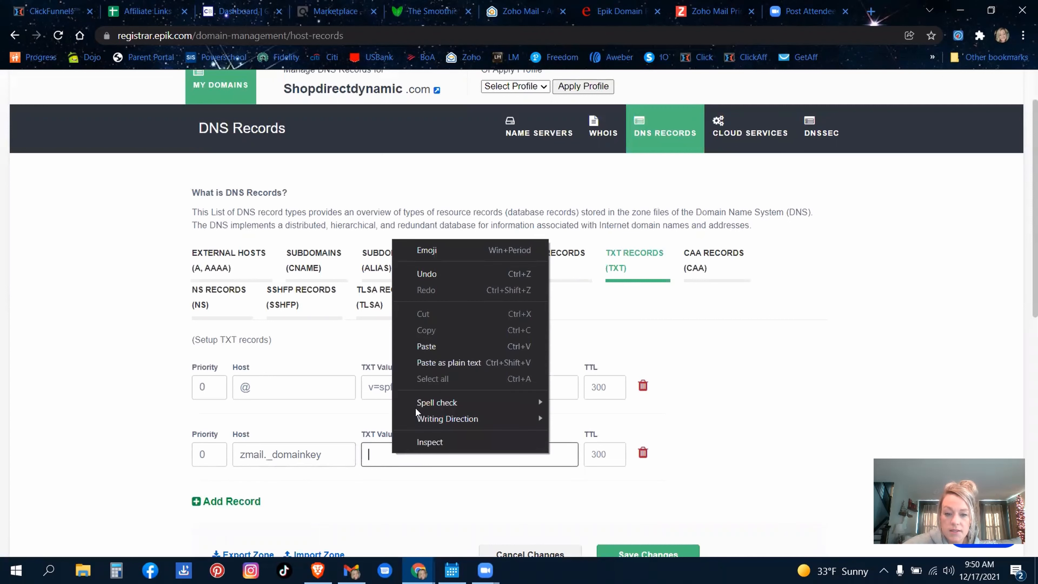
{"action": "left_click", "coordinate": [435, 348]}
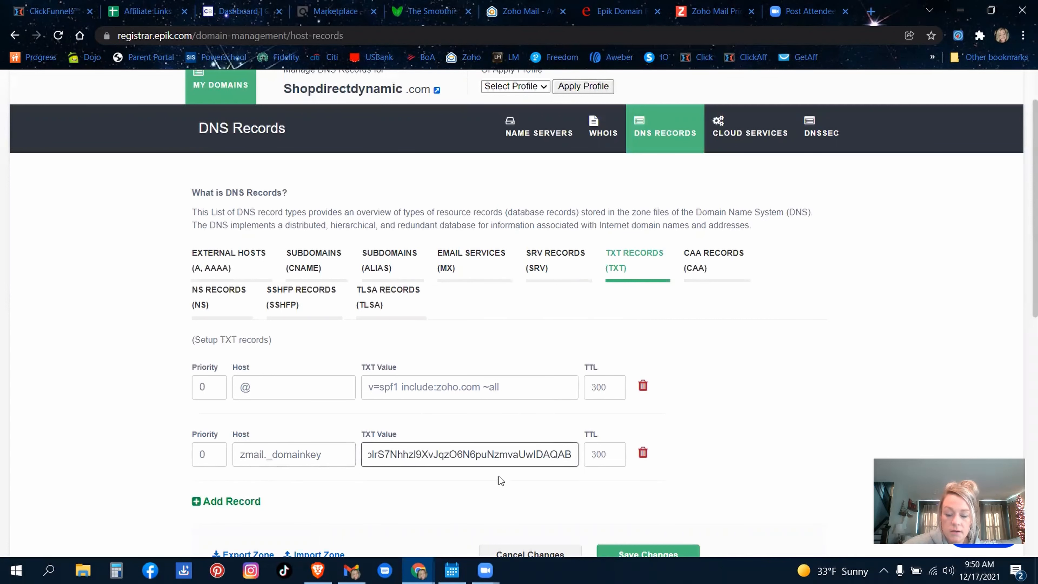
{"action": "scroll", "coordinate": [501, 476], "scroll_direction": "down", "scroll_amount": 2}
{"action": "left_click", "coordinate": [663, 497]}
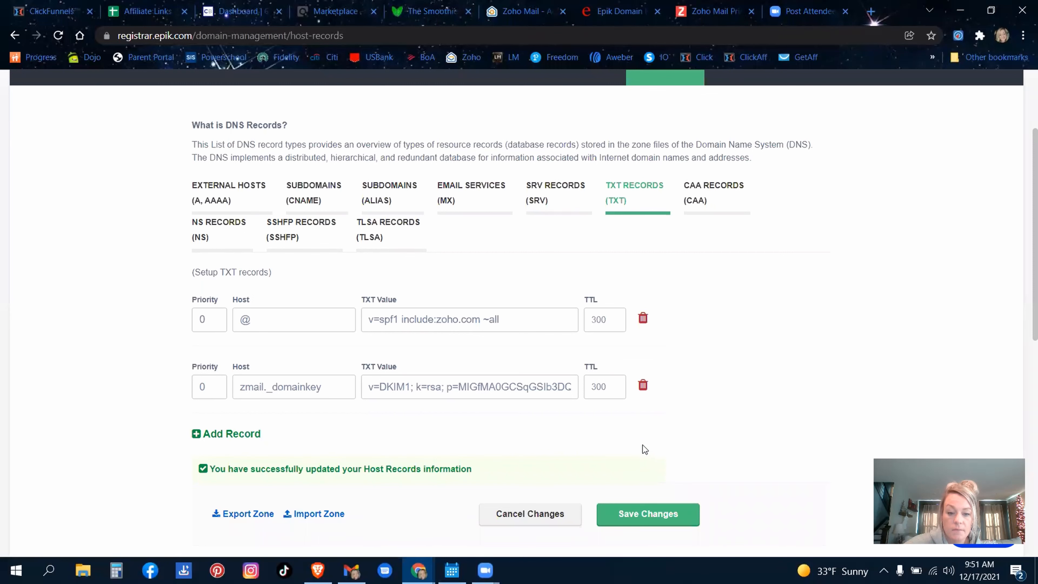
- Return to Zoho's domain setup and verify the domain's DKIM record
{"action": "left_click", "coordinate": [527, 15]}
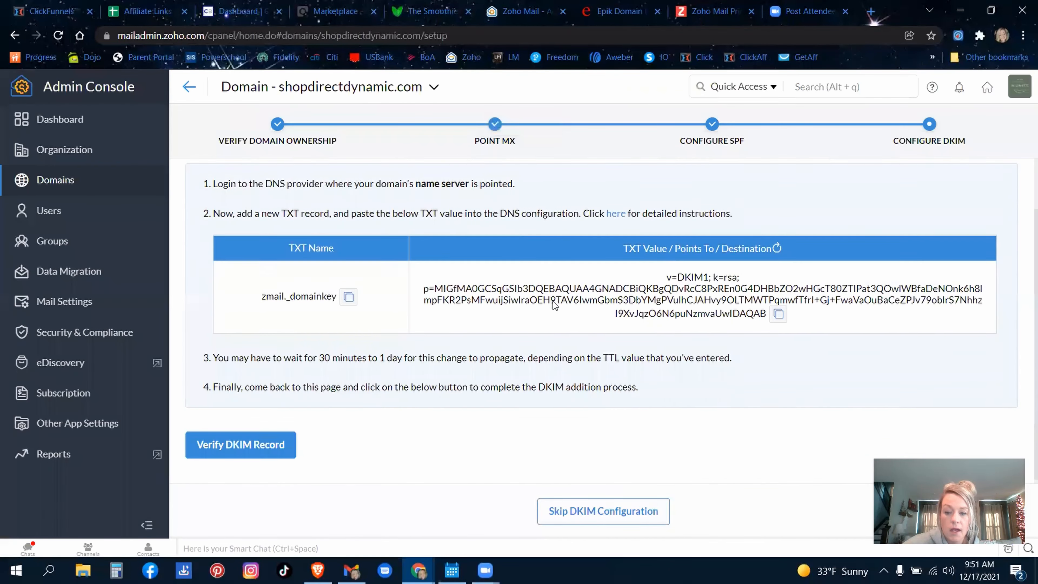
{"action": "left_click", "coordinate": [247, 442]}
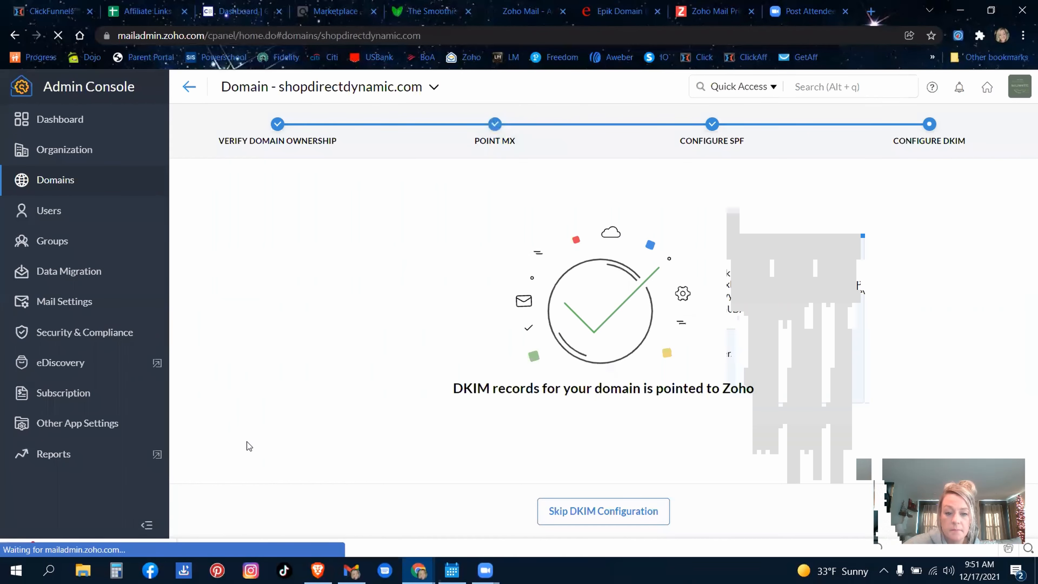